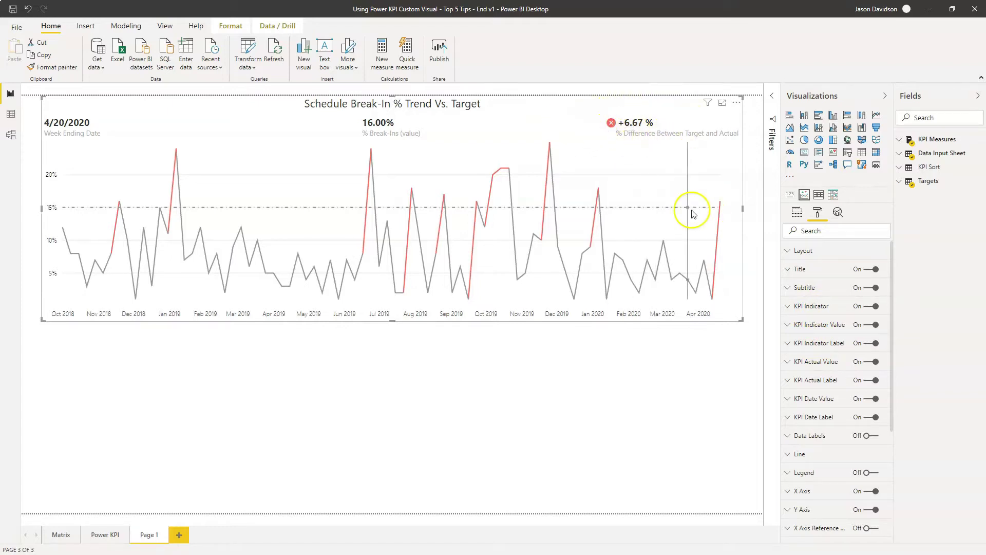
# Add a blank report page and search the AppSource visuals for "power kpi"
pyautogui.moveTo(715, 211)
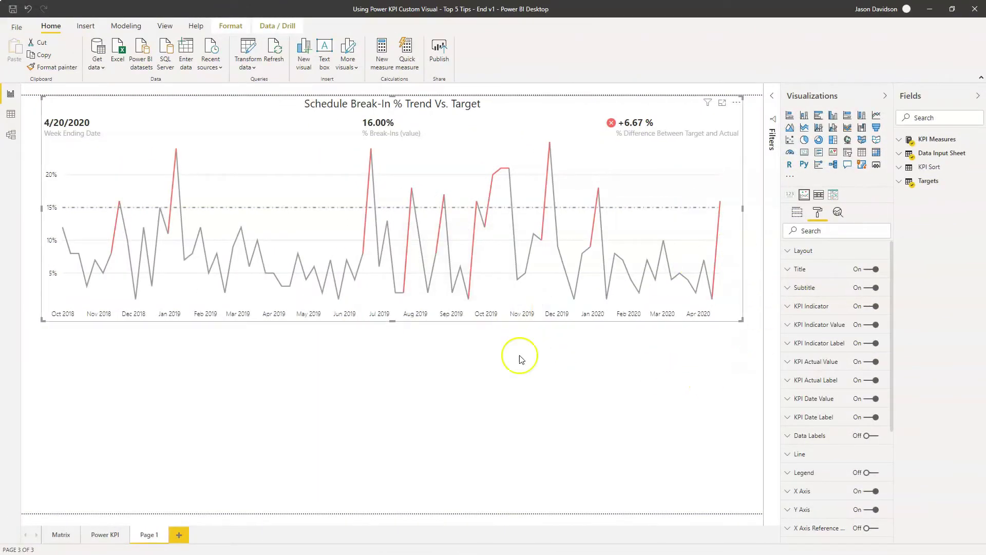
pyautogui.click(179, 536)
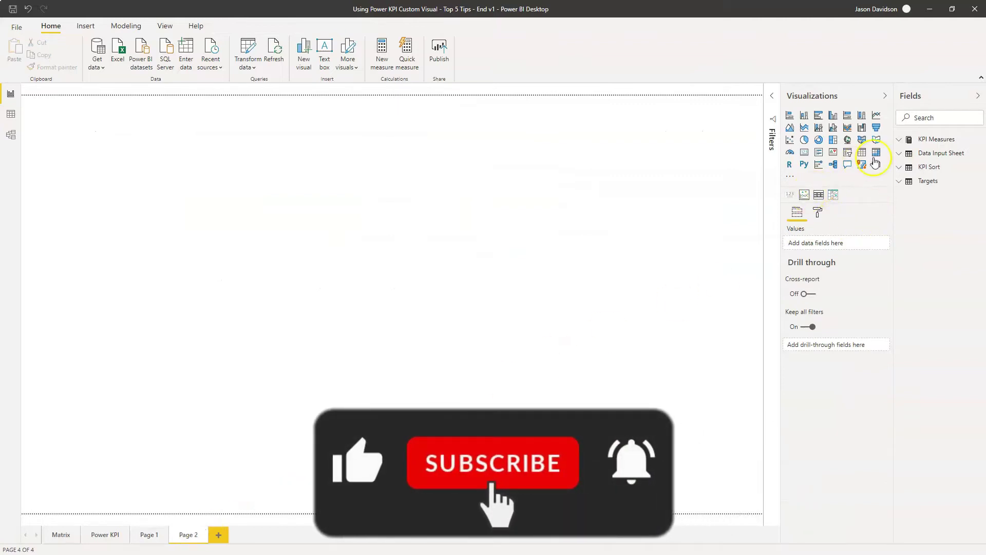
pyautogui.click(789, 179)
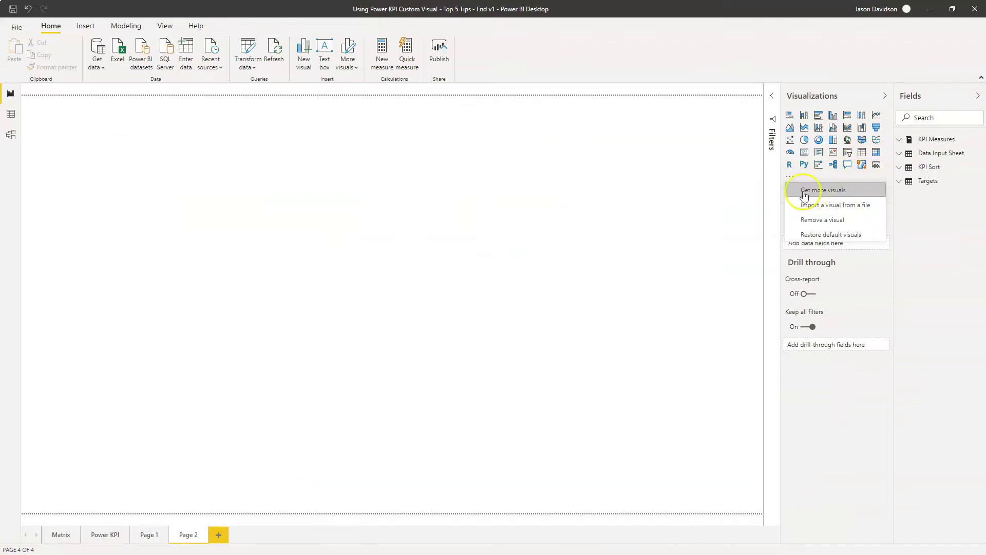
pyautogui.click(807, 204)
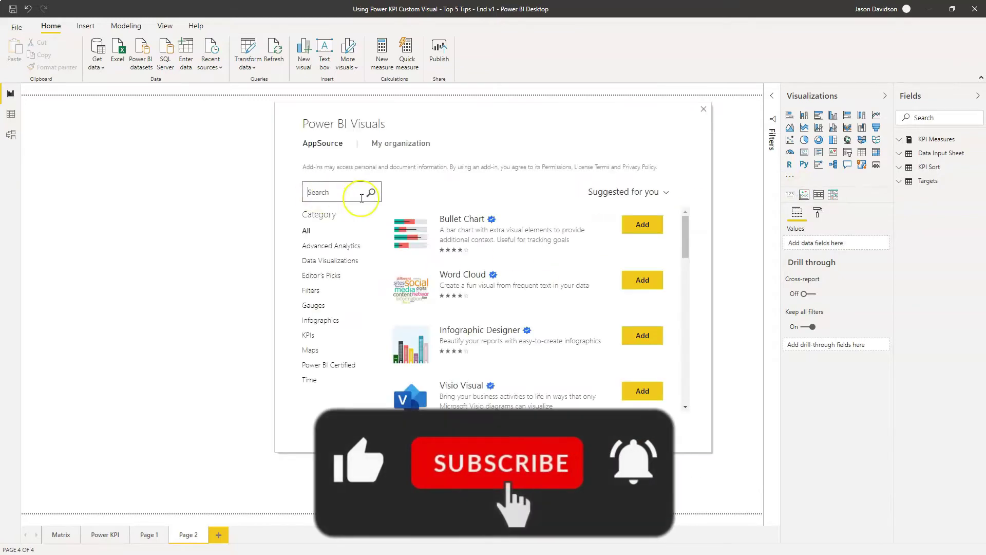
pyautogui.click(362, 197)
pyautogui.write('pow')
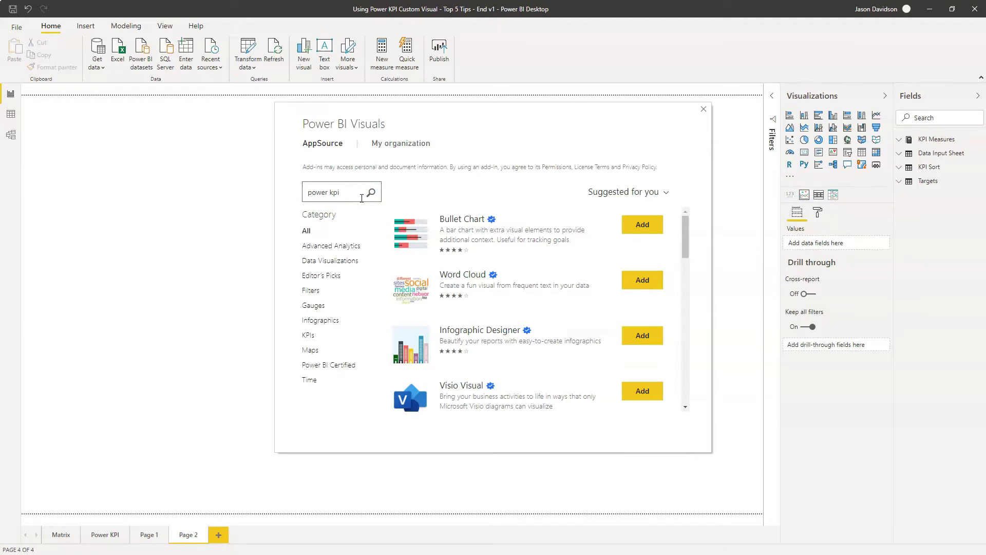
pyautogui.write('er kpi')
pyautogui.press('Return')
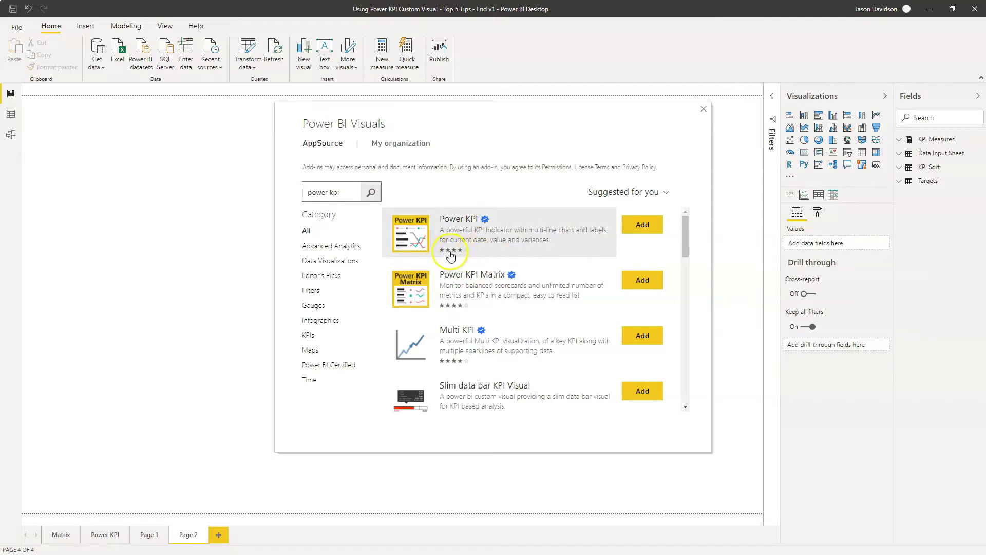
pyautogui.click(703, 109)
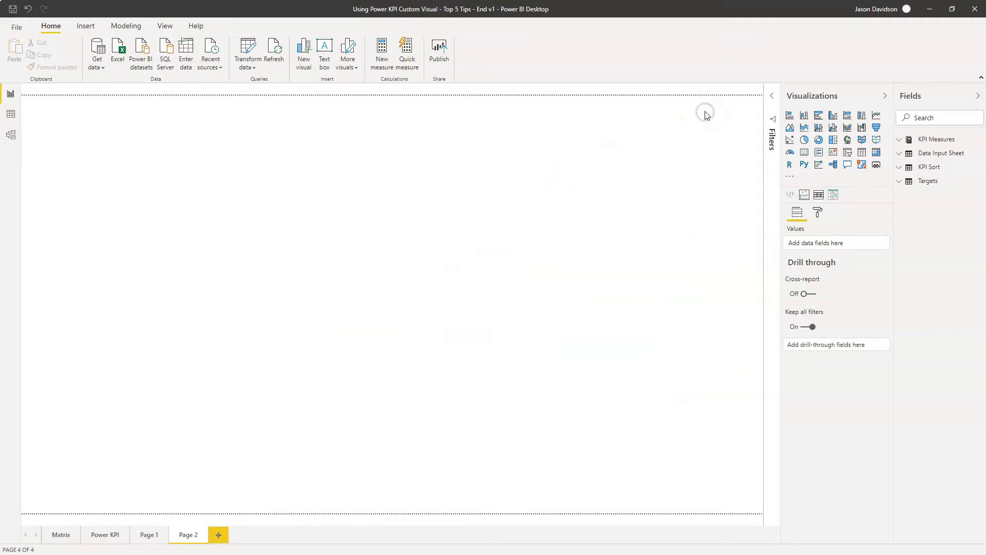
# Insert a Power KPI visual on the blank page and enlarge it across the upper part of the canvas
pyautogui.click(805, 198)
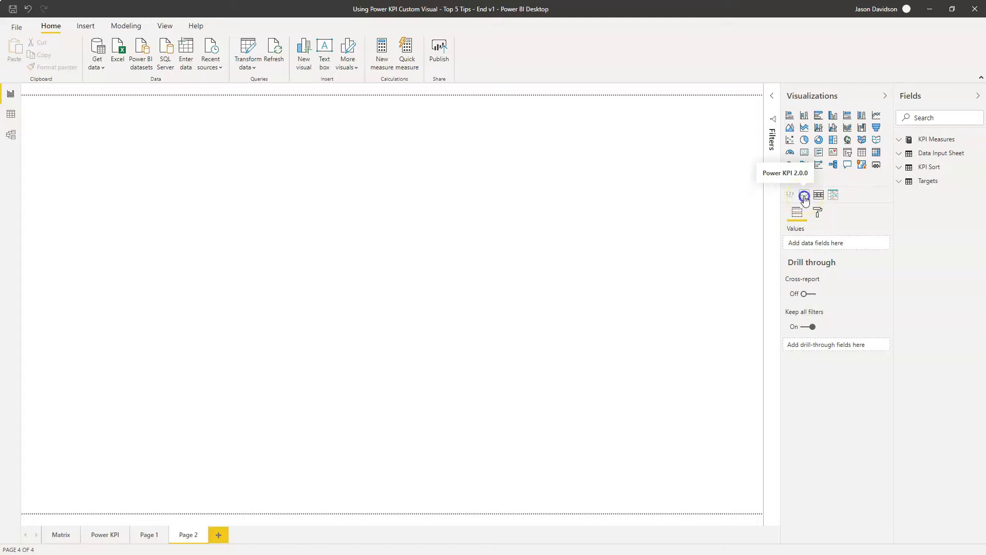
pyautogui.click(804, 199)
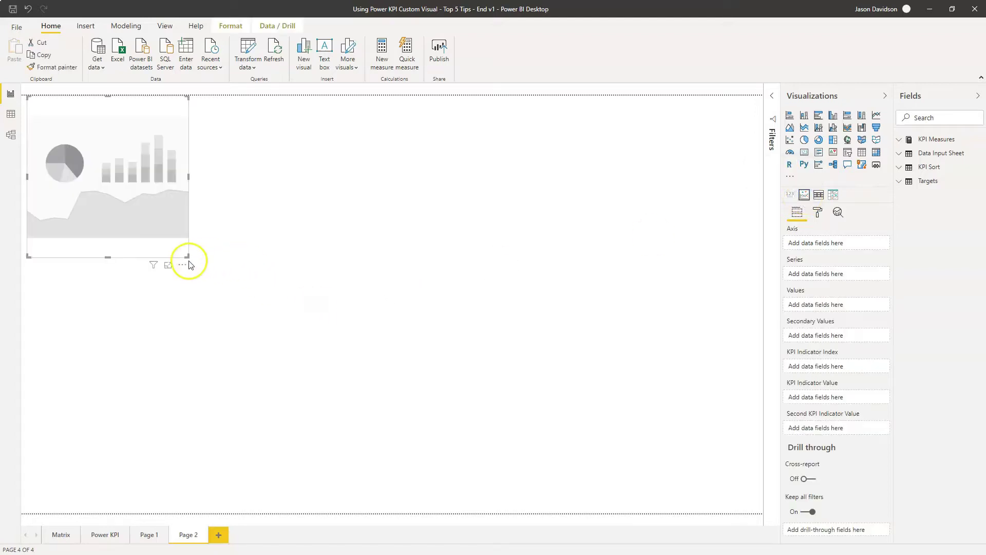
pyautogui.moveTo(188, 255); pyautogui.dragTo(737, 338)
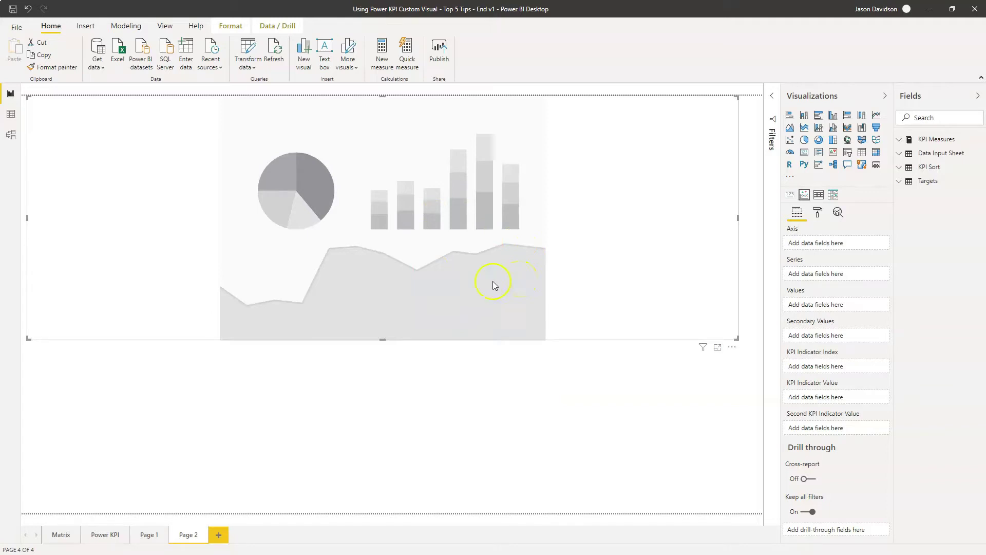
# Examine the table relationships in the data model and the rows of the Data Input Sheet table
pyautogui.click(13, 137)
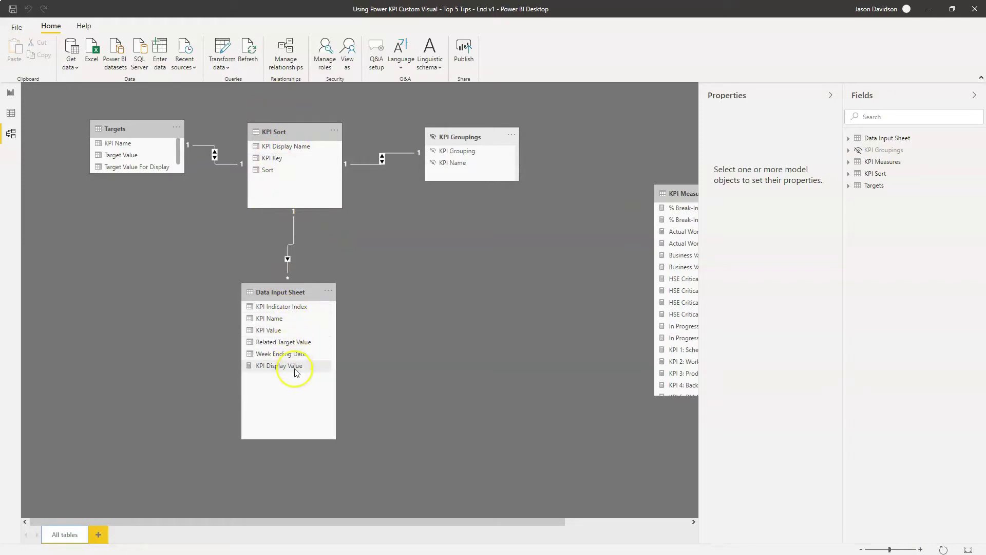
pyautogui.click(9, 113)
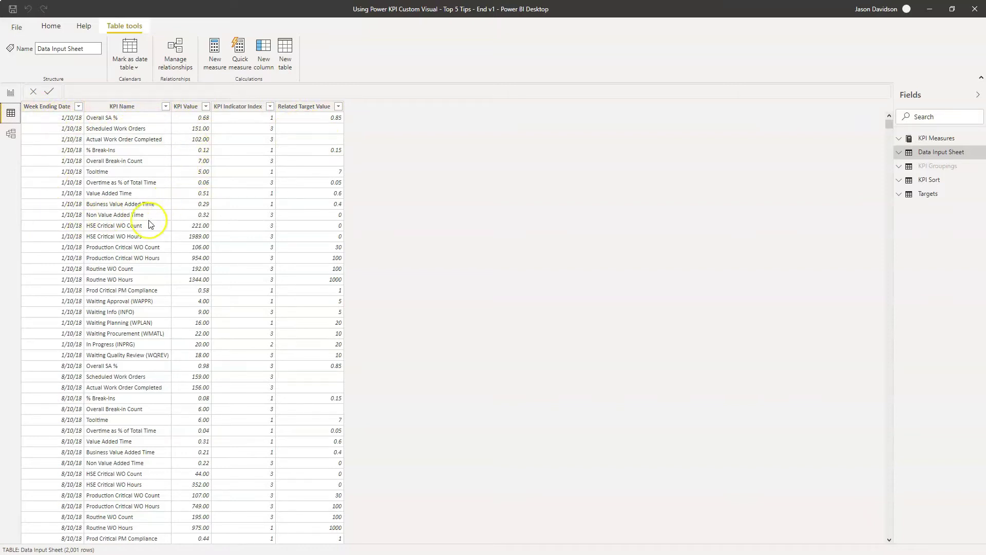
pyautogui.click(9, 94)
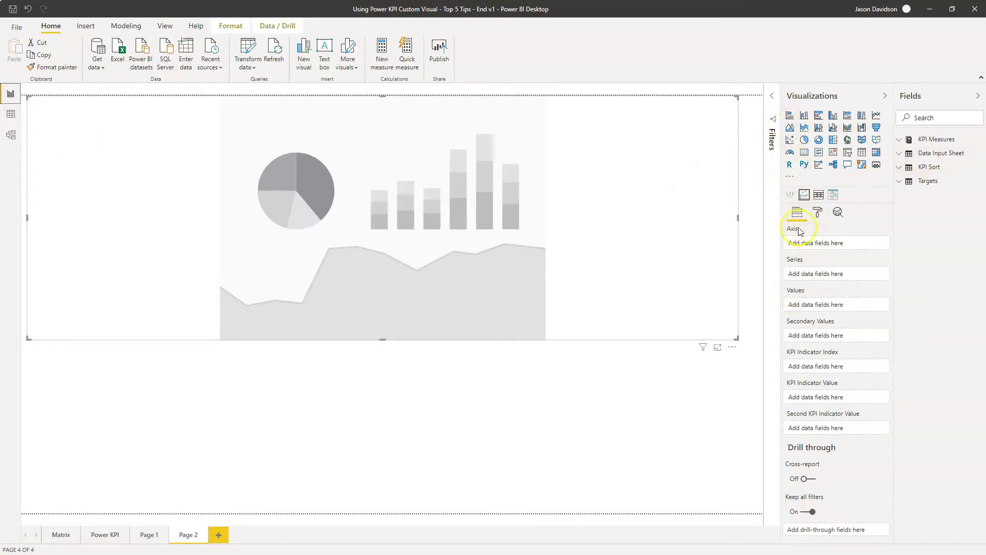
# Assign Week Ending Date from Data Input Sheet to the visual's Axis and KPI Value to its Values
pyautogui.click(899, 153)
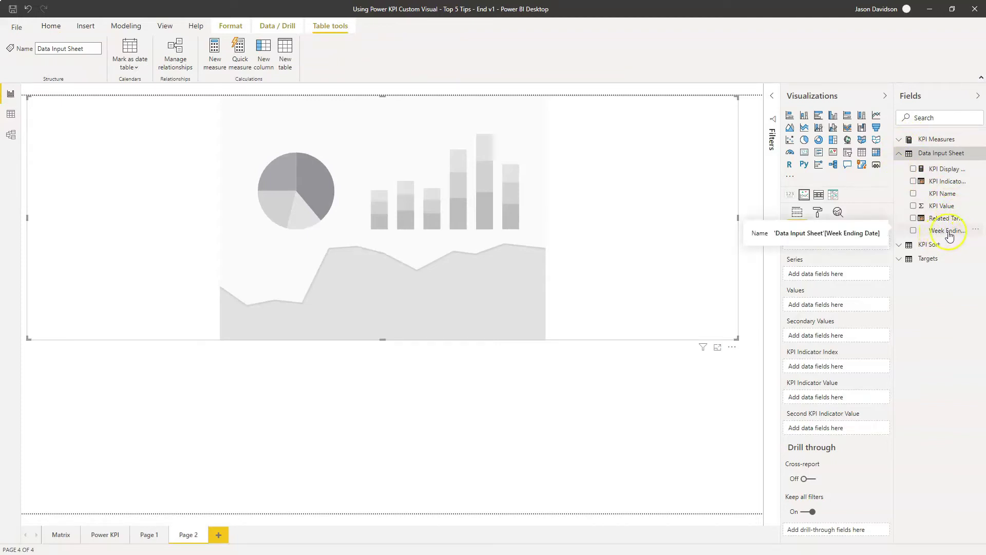
pyautogui.moveTo(956, 234); pyautogui.dragTo(836, 245)
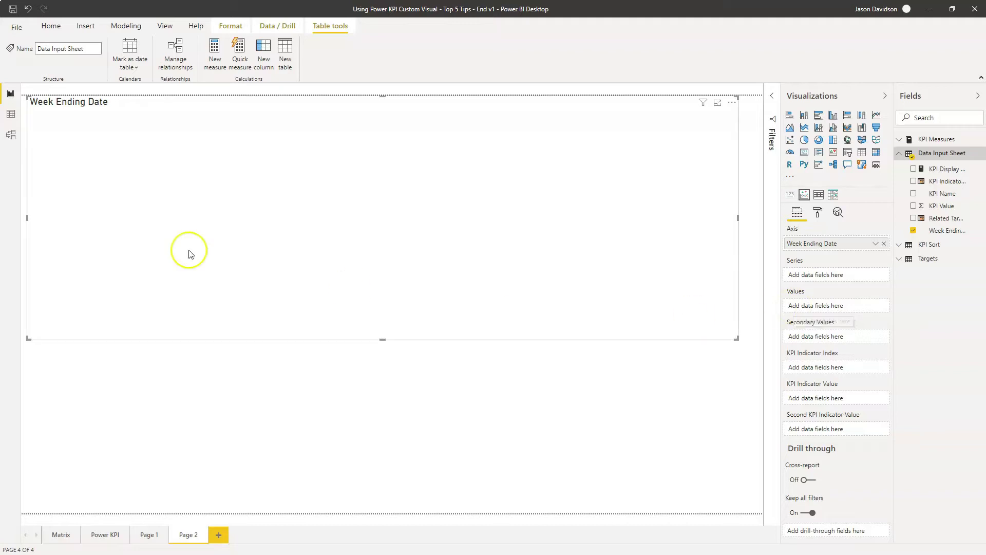
pyautogui.moveTo(894, 180); pyautogui.dragTo(834, 190)
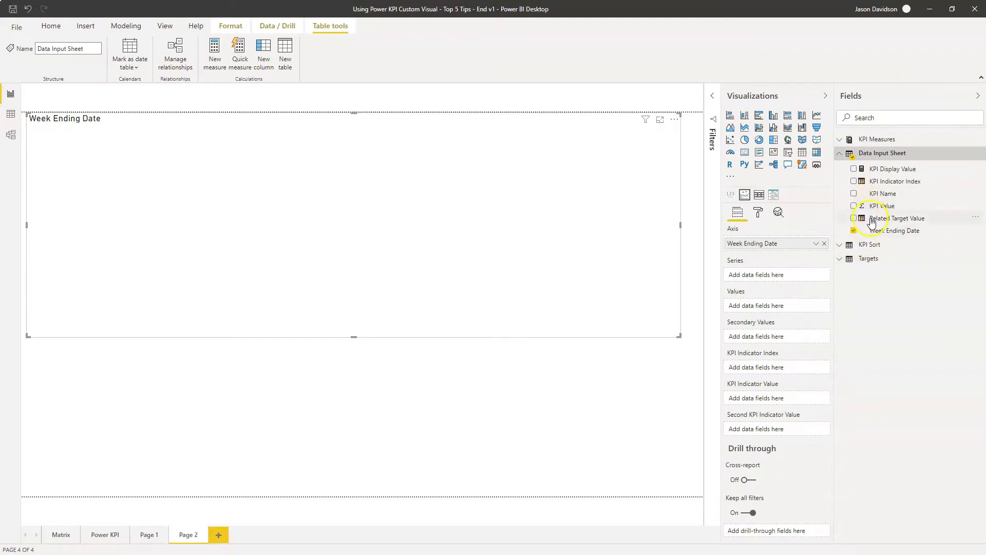
pyautogui.moveTo(871, 222)
pyautogui.mouseDown()
pyautogui.moveTo(881, 211)
pyautogui.moveTo(854, 116)
pyautogui.moveTo(880, 214)
pyautogui.moveTo(807, 246)
pyautogui.moveTo(772, 286)
pyautogui.moveTo(770, 308)
pyautogui.mouseUp()
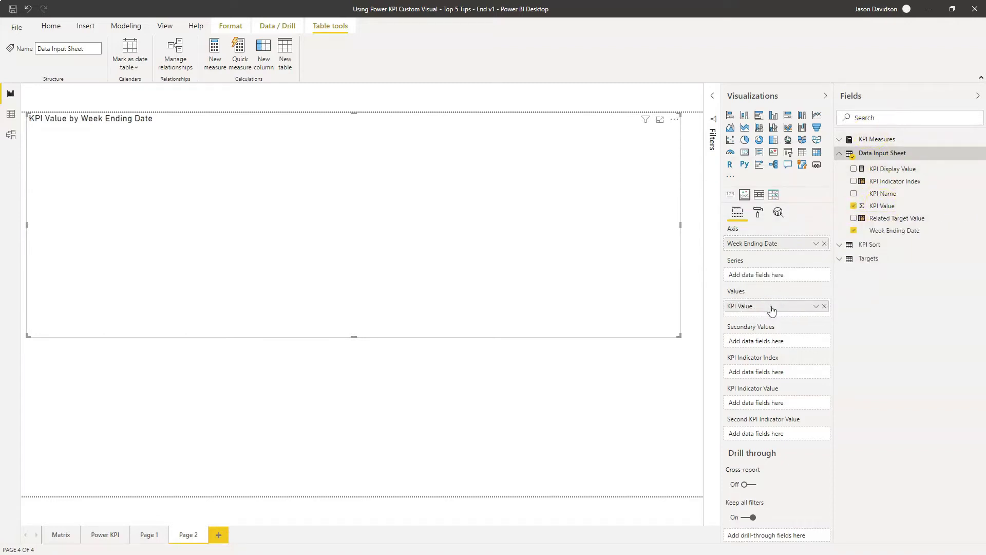
pyautogui.moveTo(264, 274); pyautogui.dragTo(71, 169)
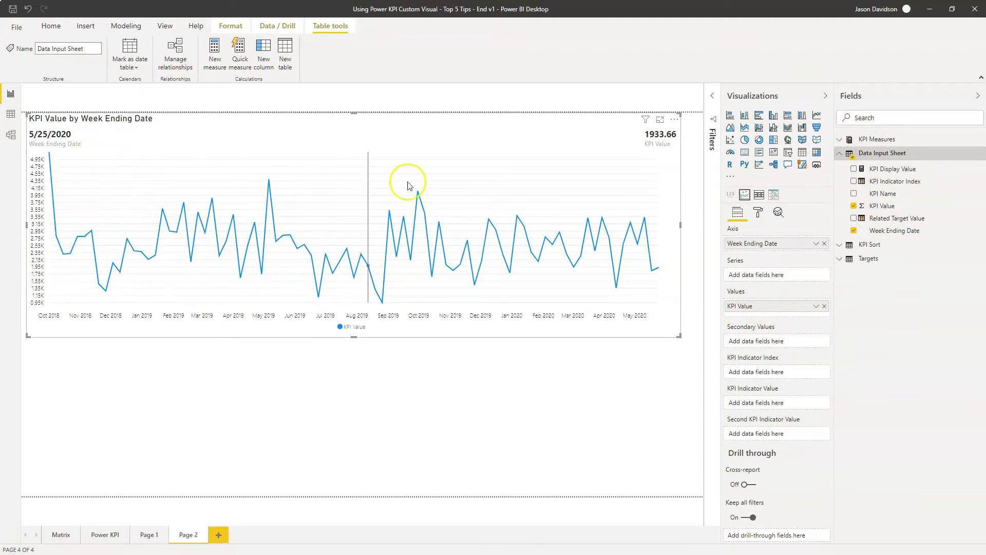
# Filter the visual by KPI Key from the KPI Sort table so that only % Break-Ins is included
pyautogui.click(712, 95)
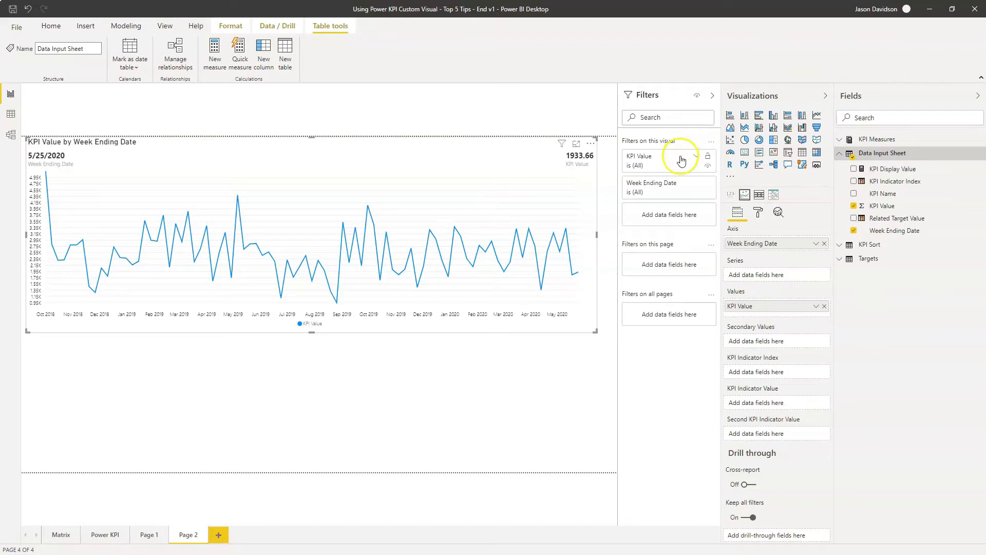
pyautogui.click(868, 246)
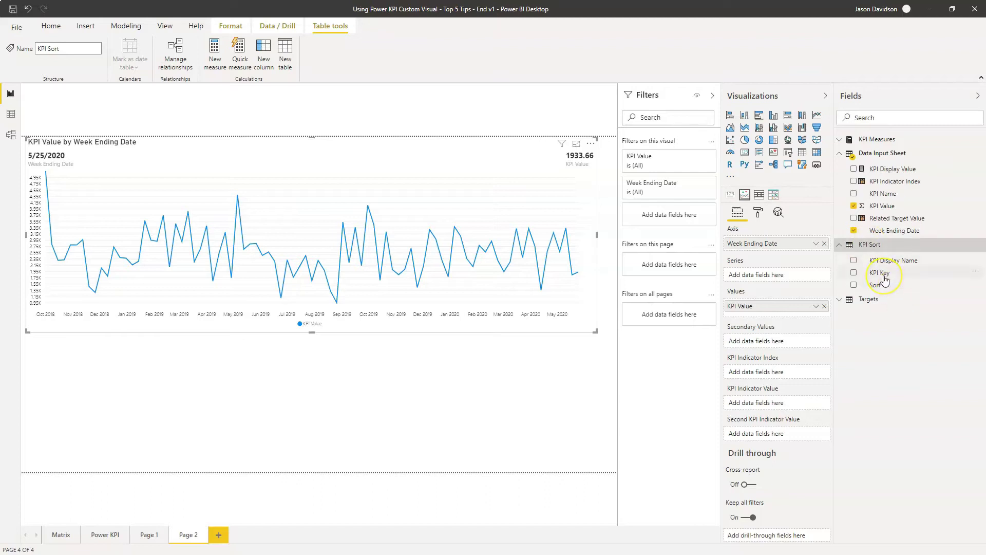
pyautogui.moveTo(884, 280); pyautogui.dragTo(679, 224)
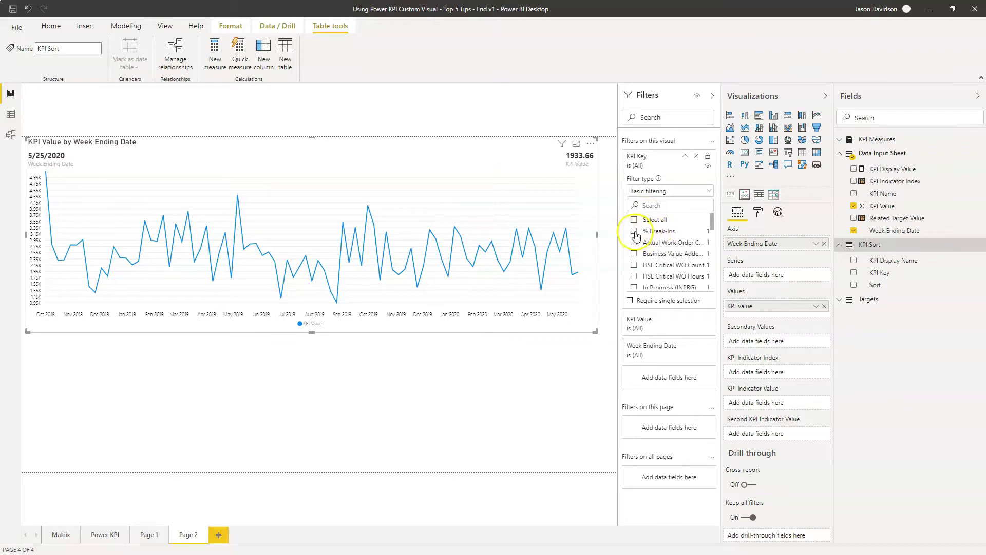
pyautogui.click(635, 232)
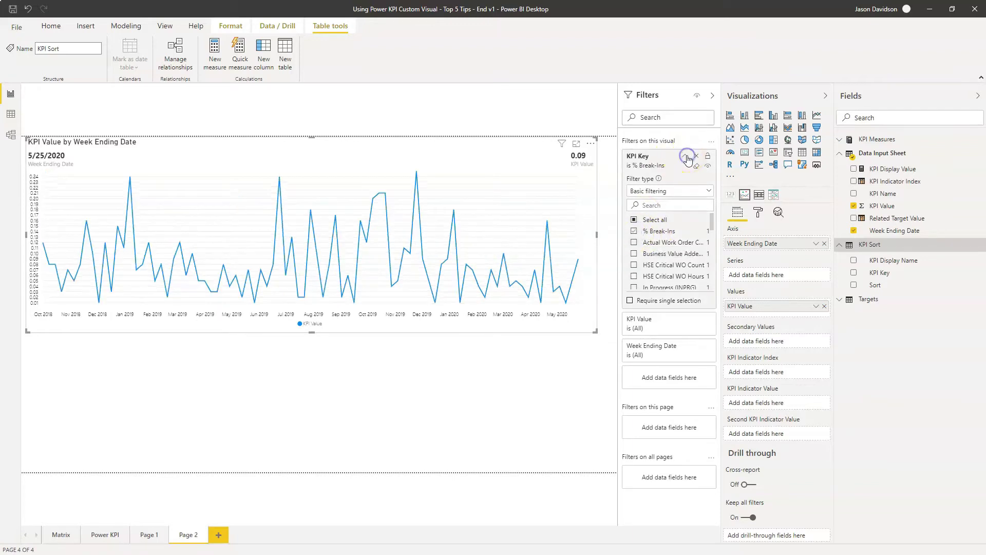
pyautogui.click(685, 155)
pyautogui.click(712, 96)
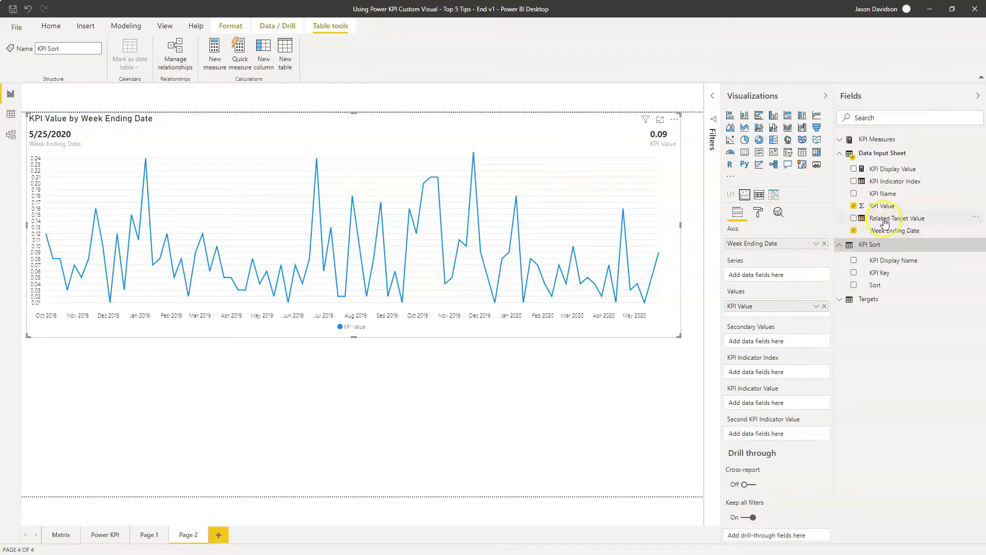
# Examine the number format of the KPI Value column in the Data Input Sheet table
pyautogui.click(881, 262)
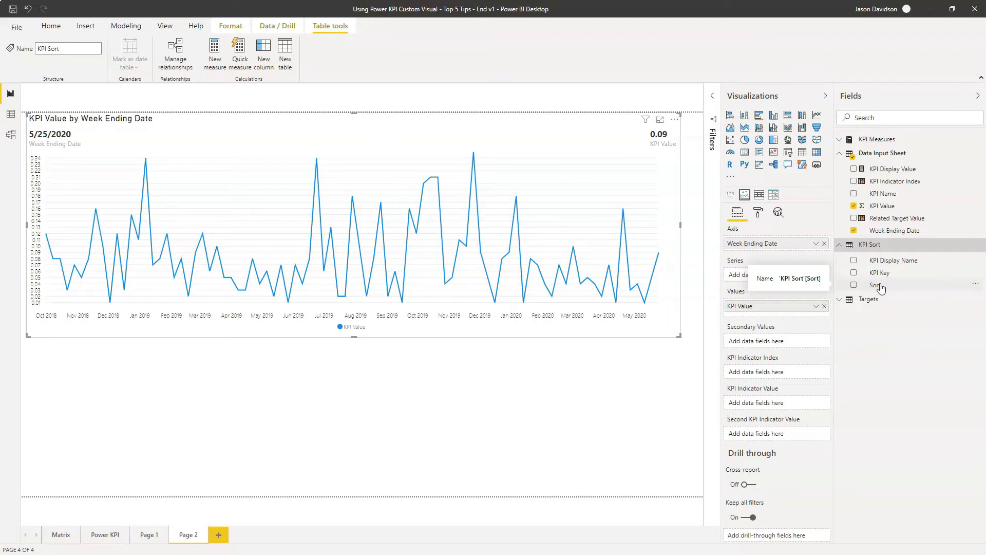
pyautogui.click(12, 113)
pyautogui.click(193, 108)
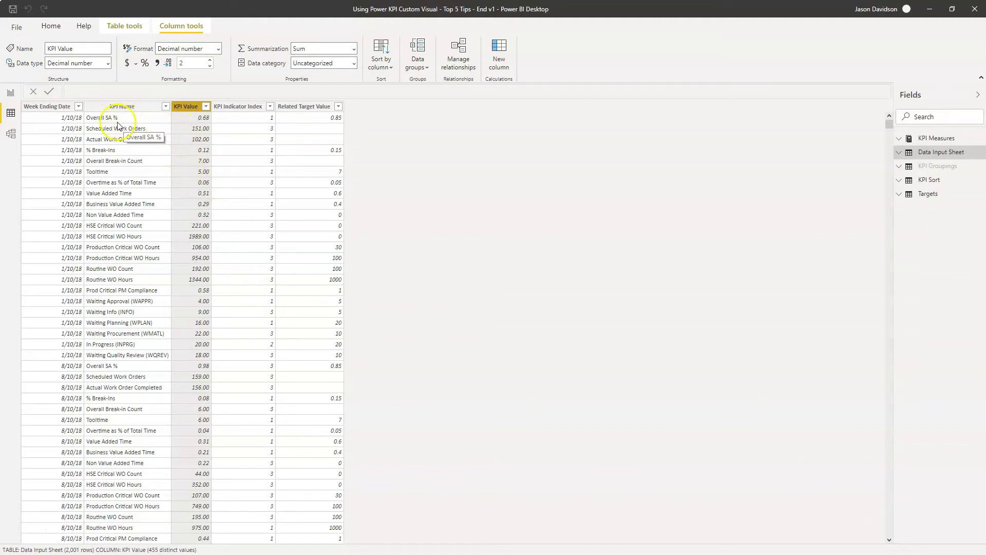
pyautogui.click(194, 124)
pyautogui.click(9, 95)
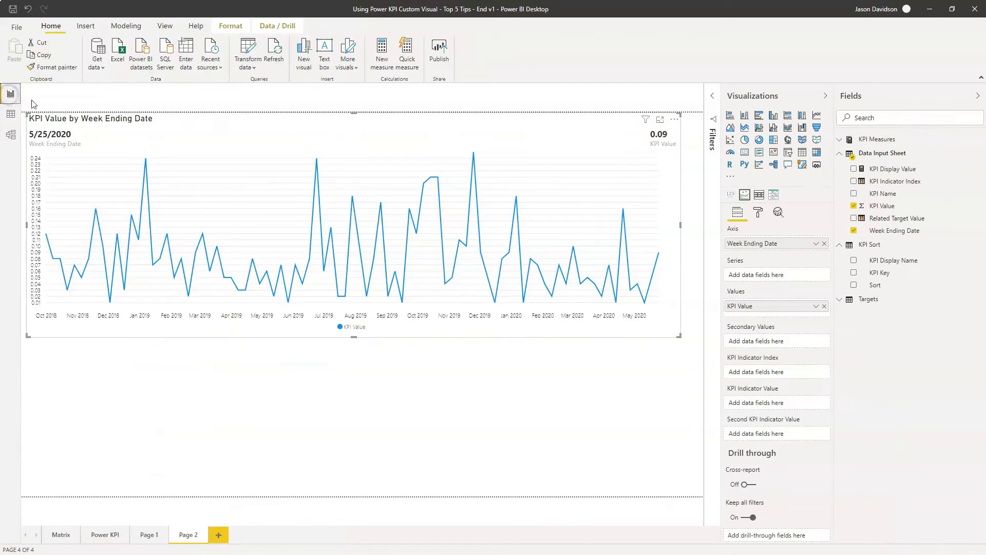
# Replace KPI Value with the % Break-Ins (value) measure from KPI Measures in the visual's Values
pyautogui.click(840, 140)
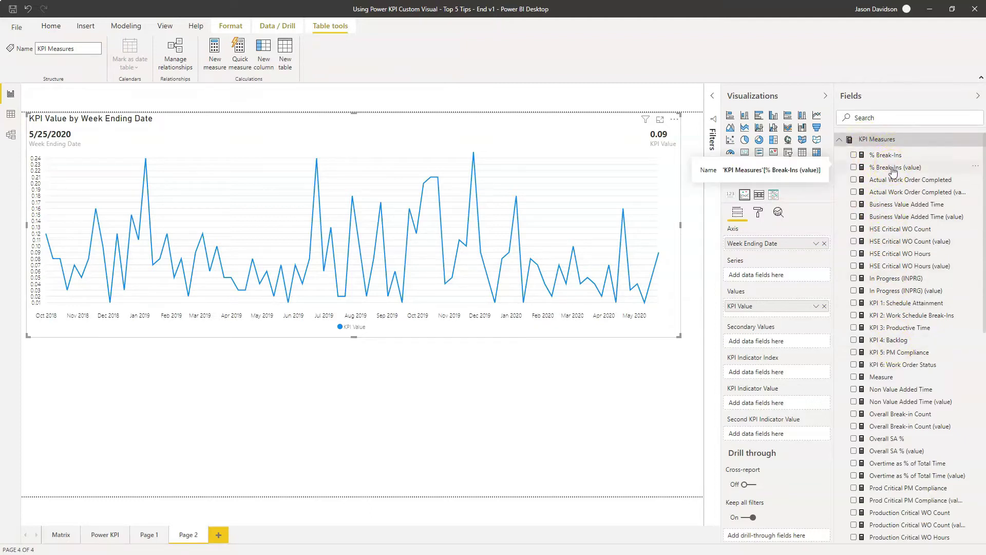
pyautogui.moveTo(889, 171); pyautogui.dragTo(886, 171)
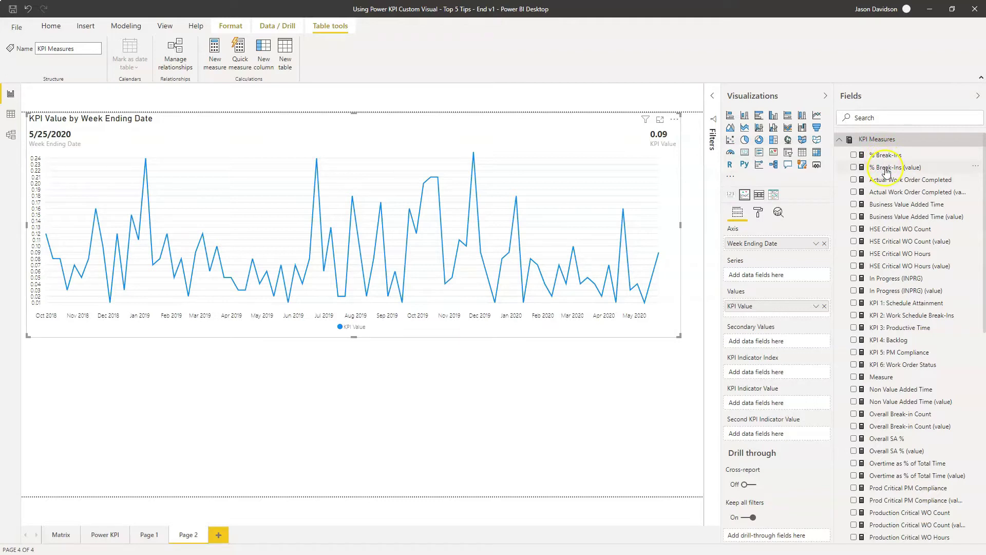
pyautogui.click(881, 171)
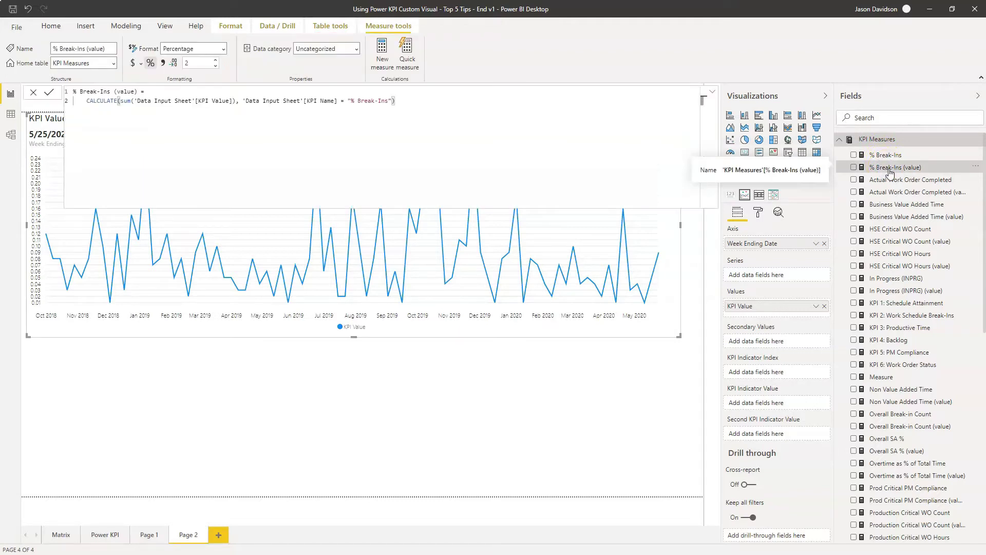
pyautogui.moveTo(815, 225); pyautogui.dragTo(779, 310)
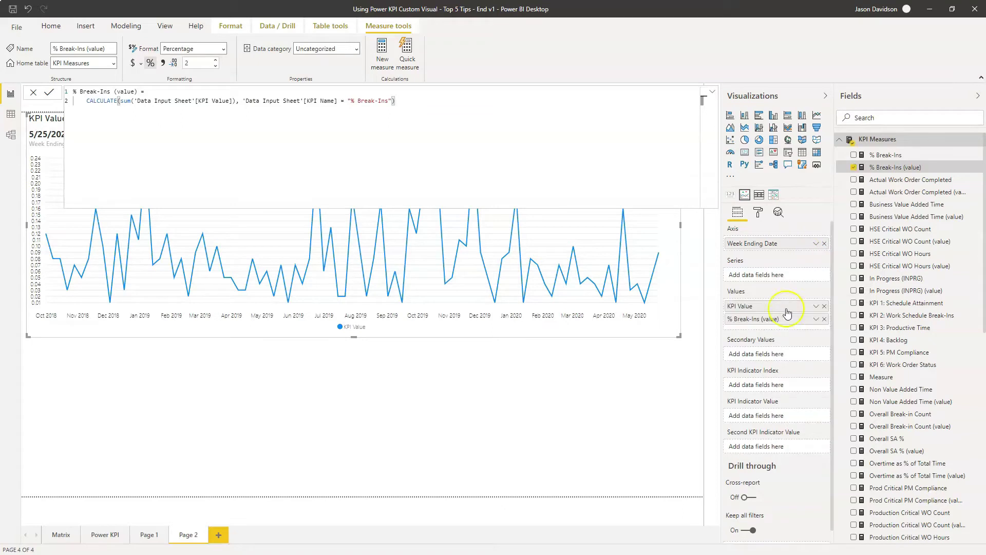
pyautogui.click(825, 306)
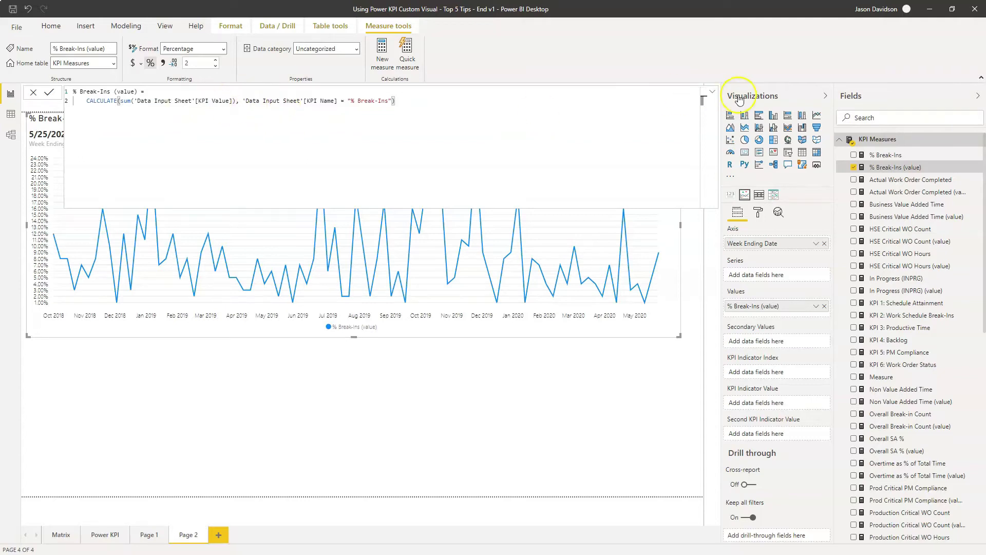
# Examine the DAX formula of the % Break-Ins (value) measure in the expanded formula editor
pyautogui.click(844, 140)
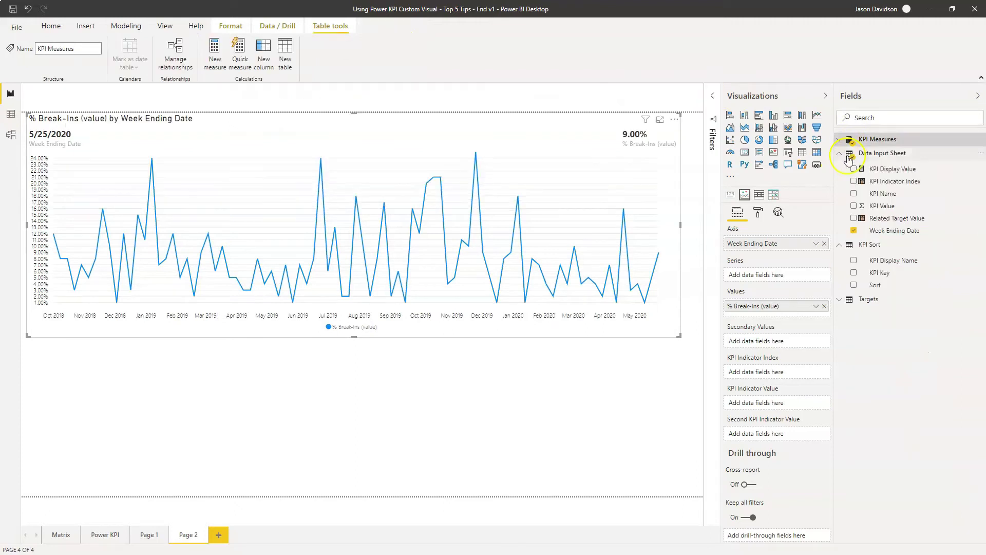
pyautogui.click(840, 139)
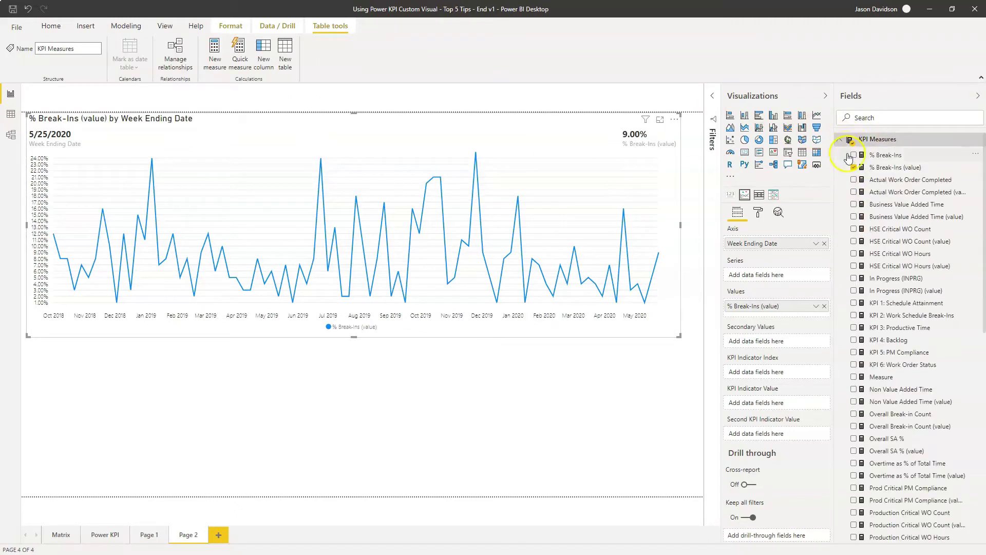
pyautogui.click(893, 172)
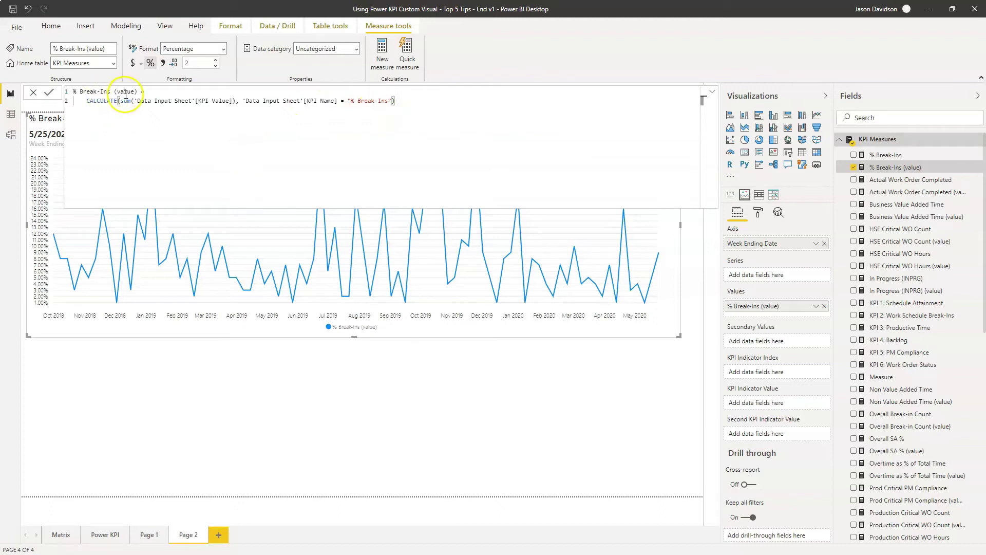
pyautogui.click(49, 94)
pyautogui.click(713, 92)
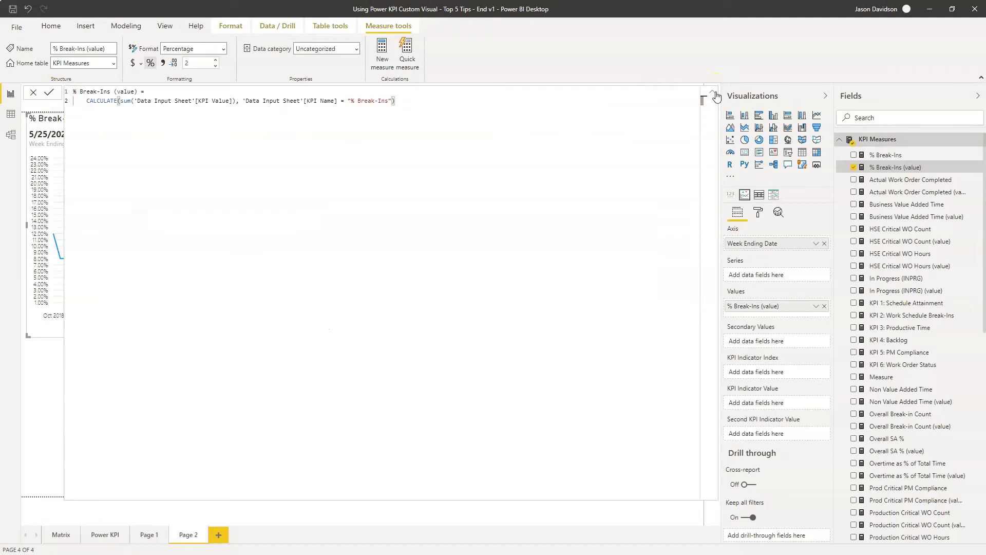
# Collapse the formula editor and inspect the weekly % Break-Ins (value) data points along the visual's line
pyautogui.click(715, 94)
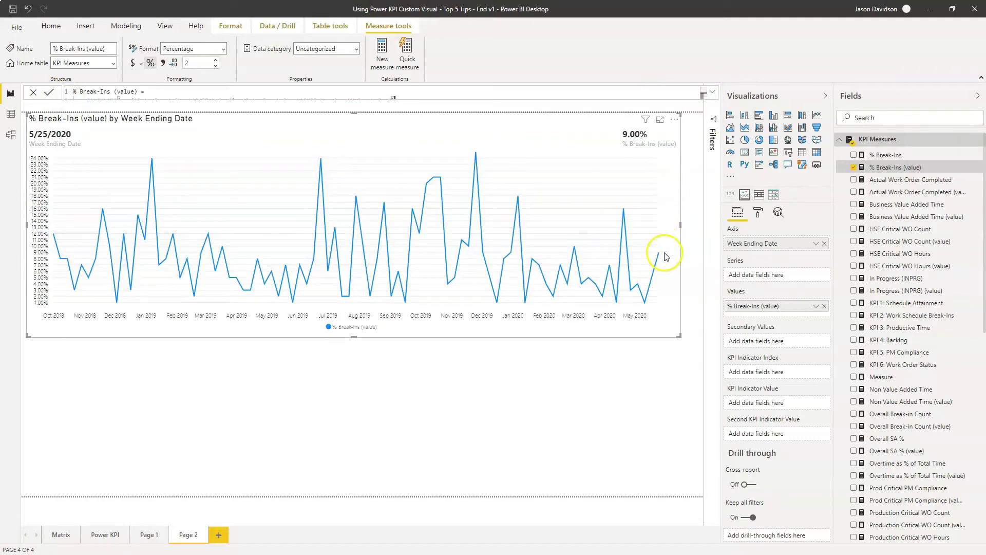
pyautogui.moveTo(658, 253)
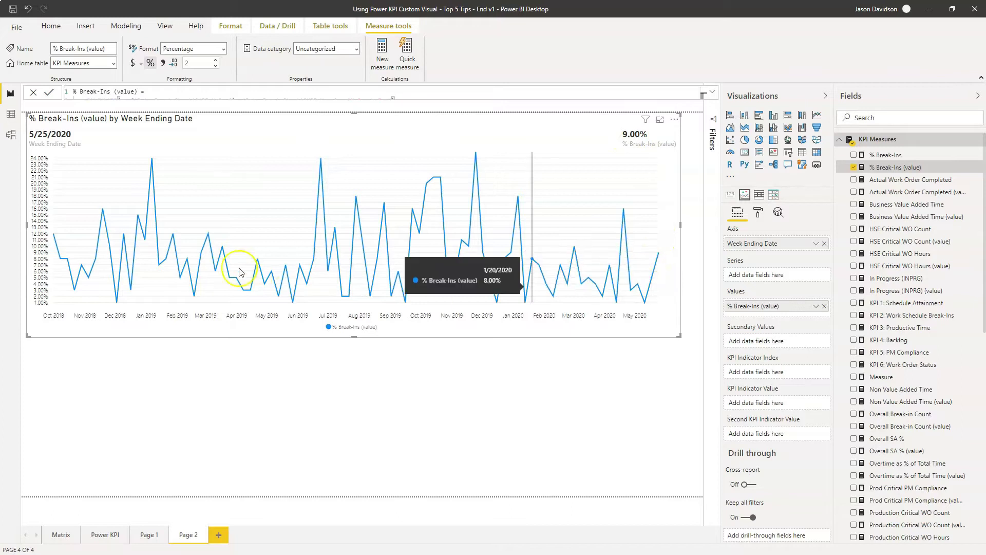
pyautogui.moveTo(431, 241)
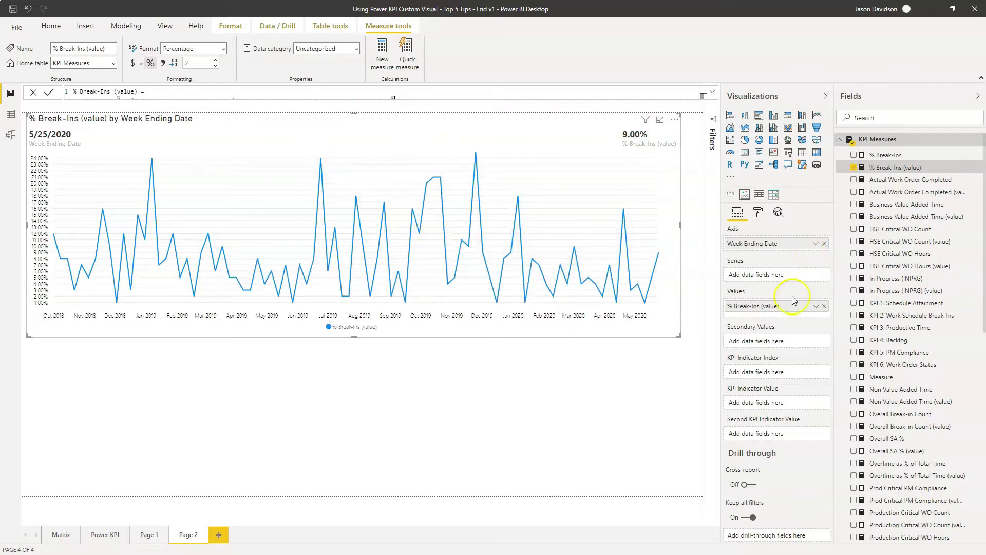
pyautogui.click(745, 307)
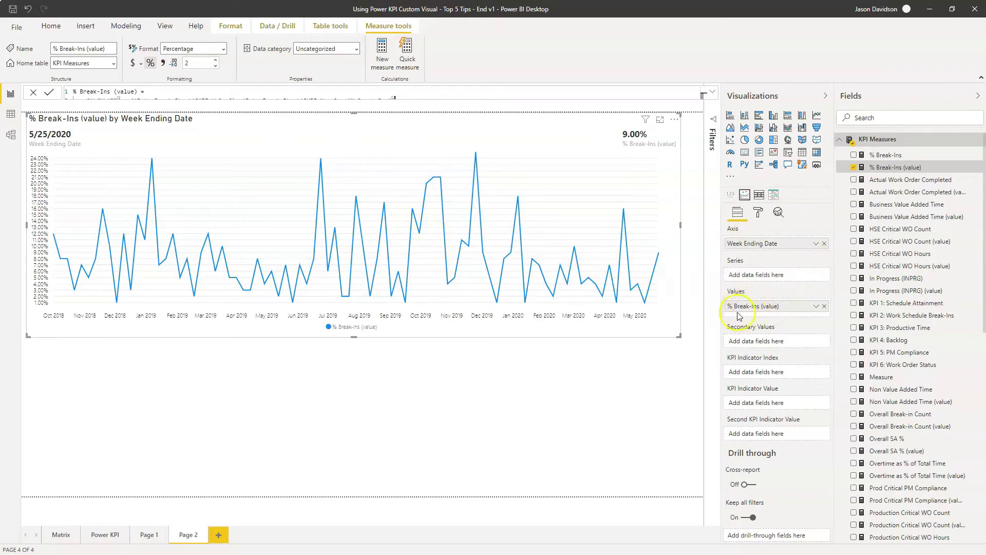
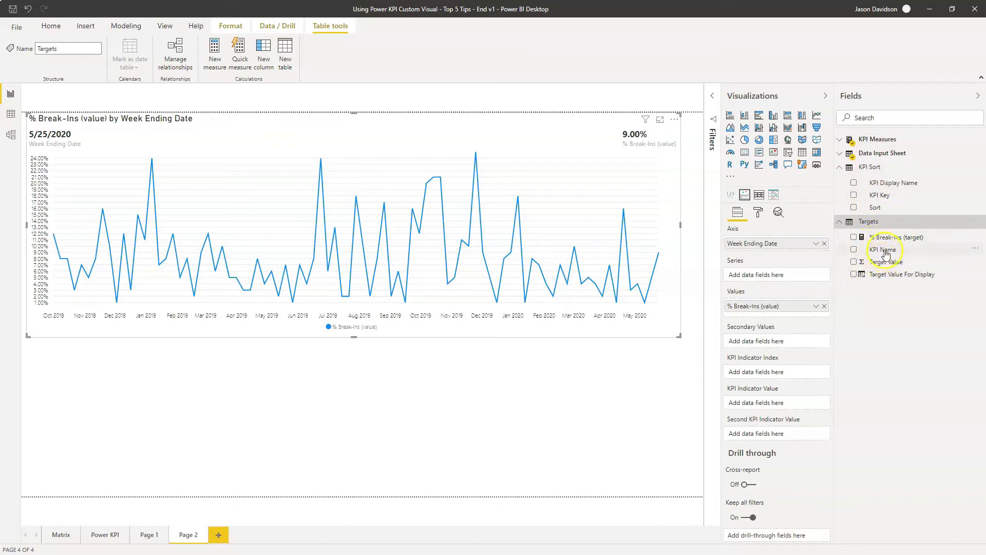
# Examine the target values for each KPI in the Targets table's data and return to the report page
pyautogui.click(10, 114)
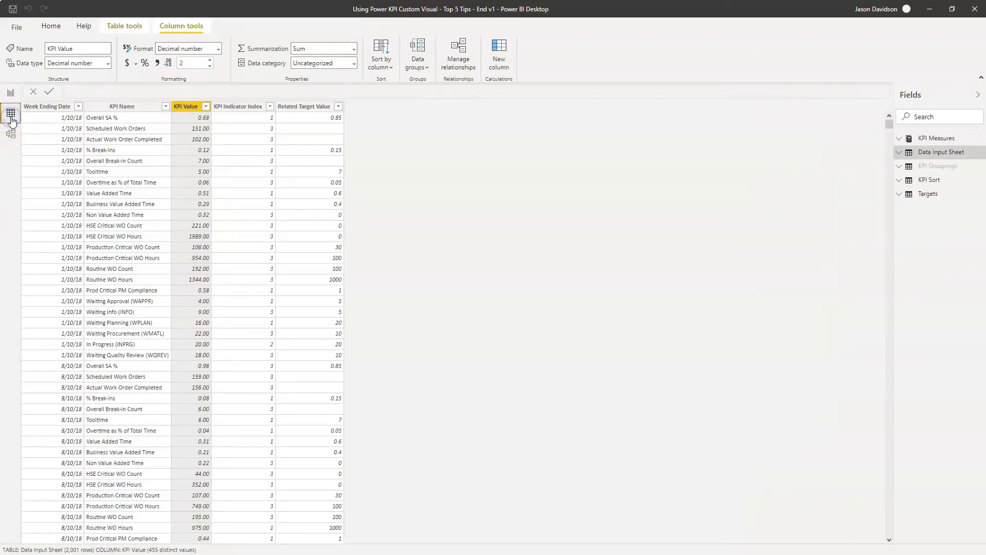
pyautogui.click(922, 196)
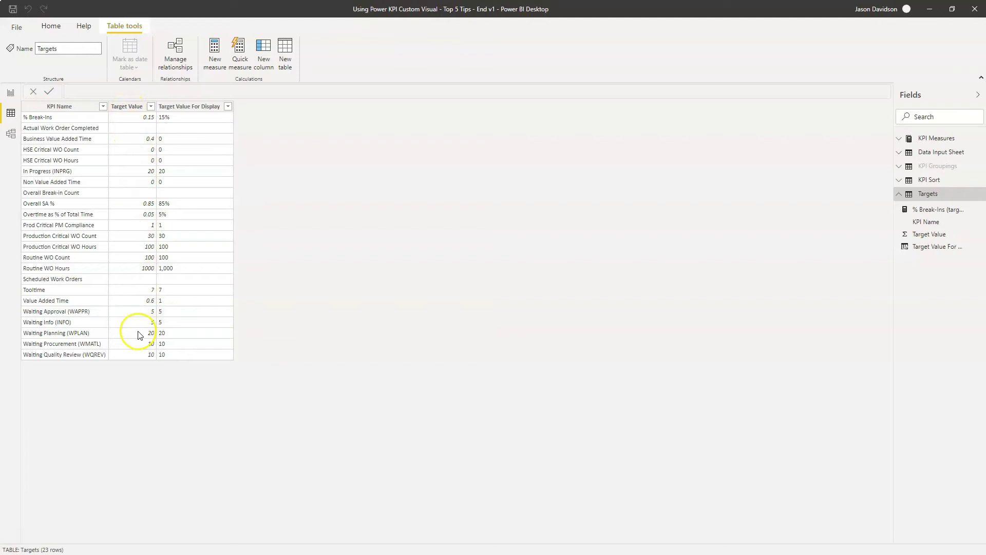
pyautogui.click(10, 95)
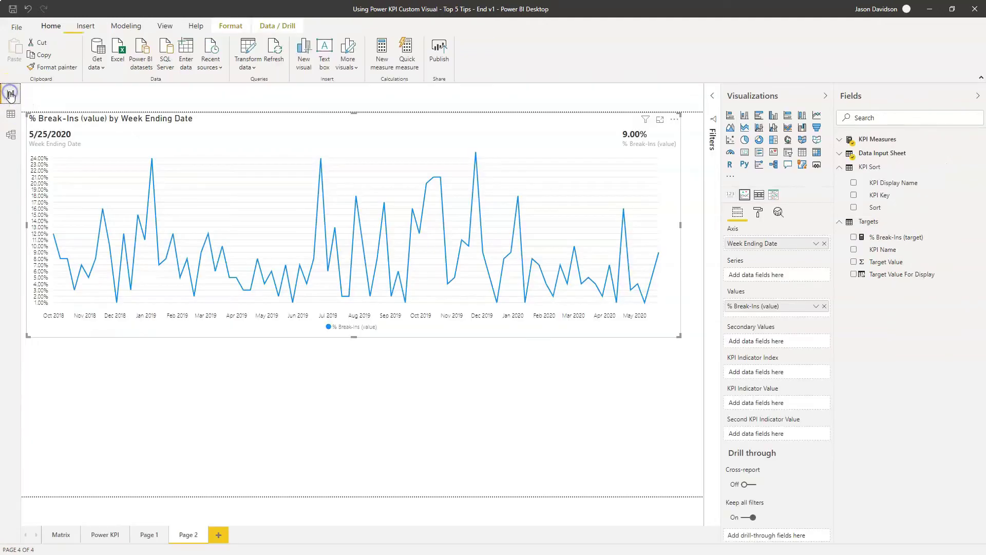
# Examine the DAX formula of the % Break-Ins (target) measure in the expanded formula editor
pyautogui.click(880, 239)
pyautogui.click(714, 94)
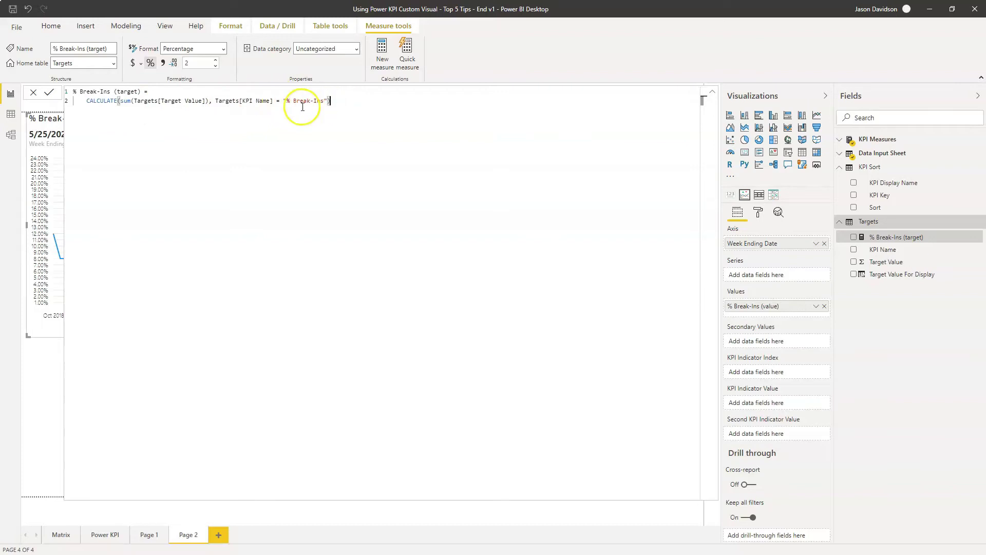
pyautogui.click(712, 93)
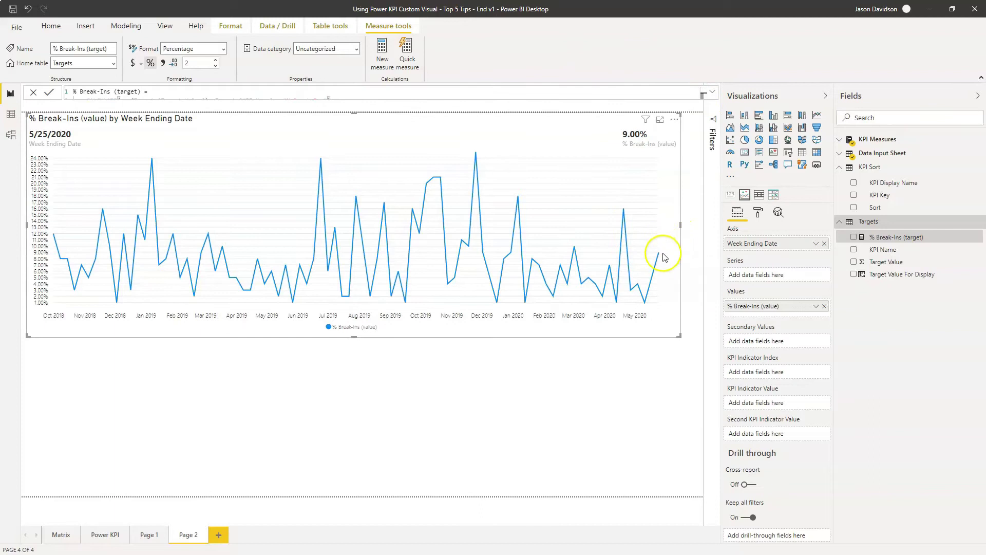
# Add the % Break-Ins (target) measure from the Targets table to the visual's Values beneath % Break-Ins (value)
pyautogui.moveTo(660, 259)
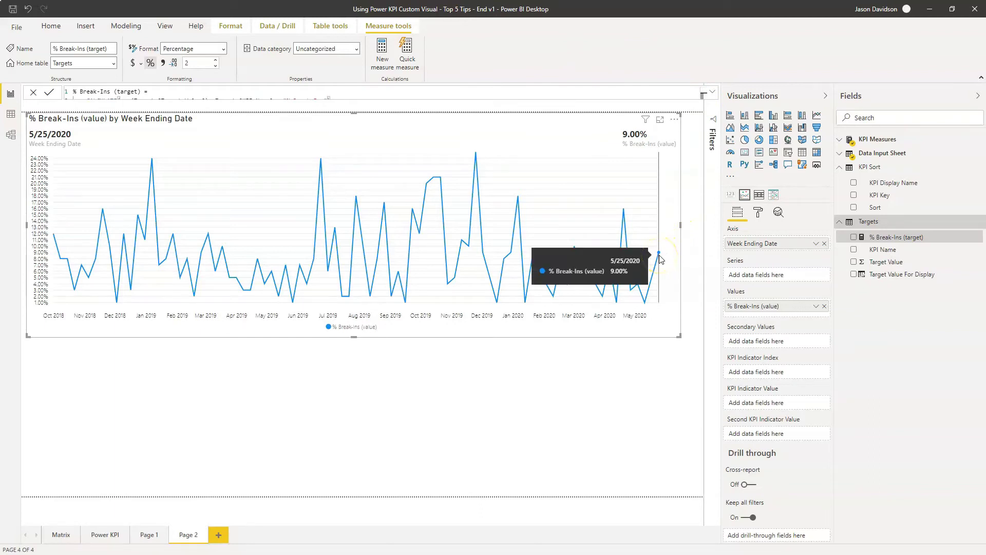
pyautogui.click(661, 257)
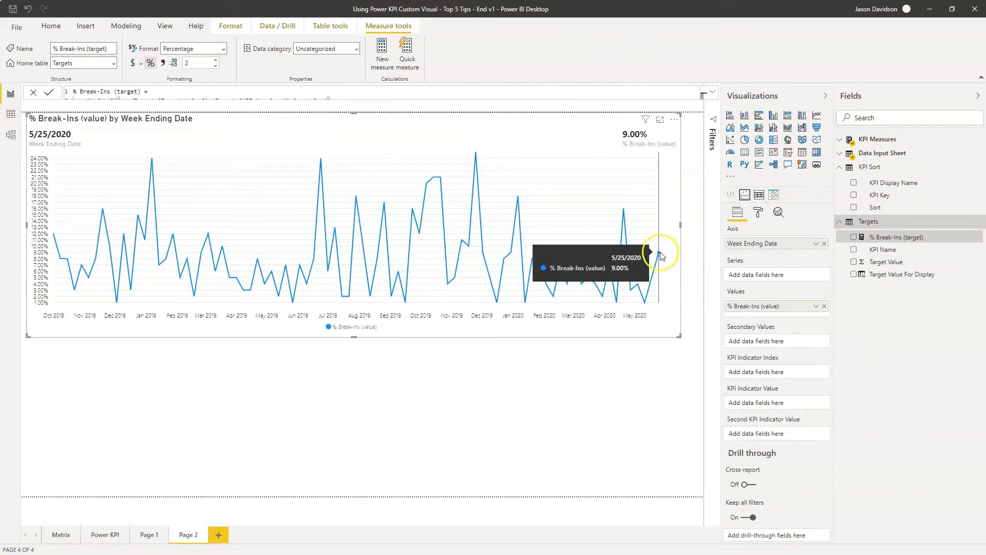
pyautogui.click(660, 256)
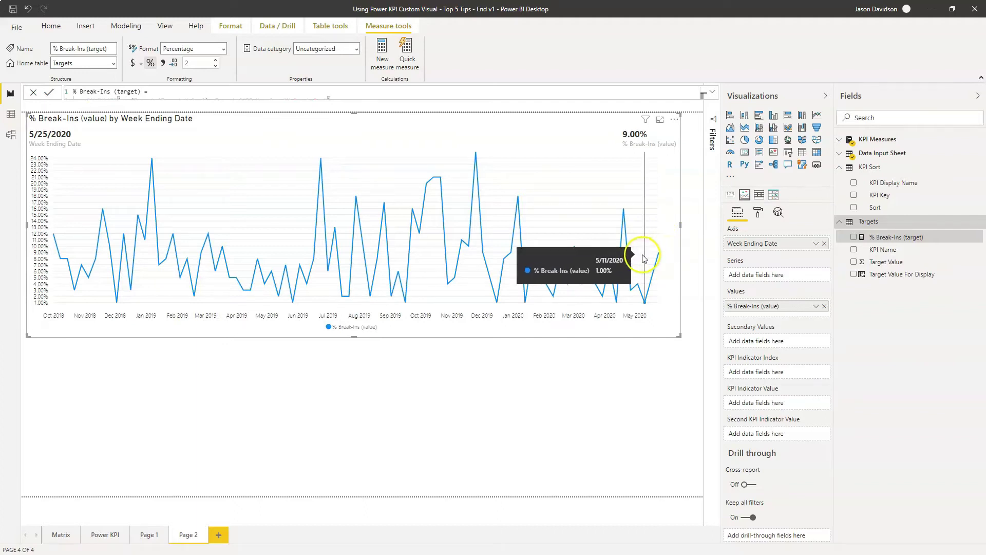
pyautogui.click(658, 254)
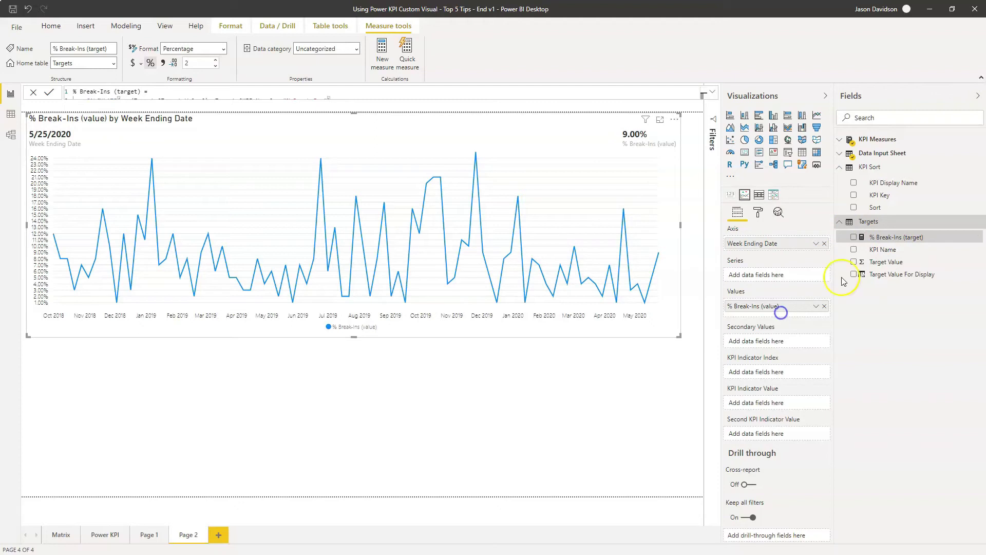
pyautogui.moveTo(883, 238); pyautogui.dragTo(773, 311)
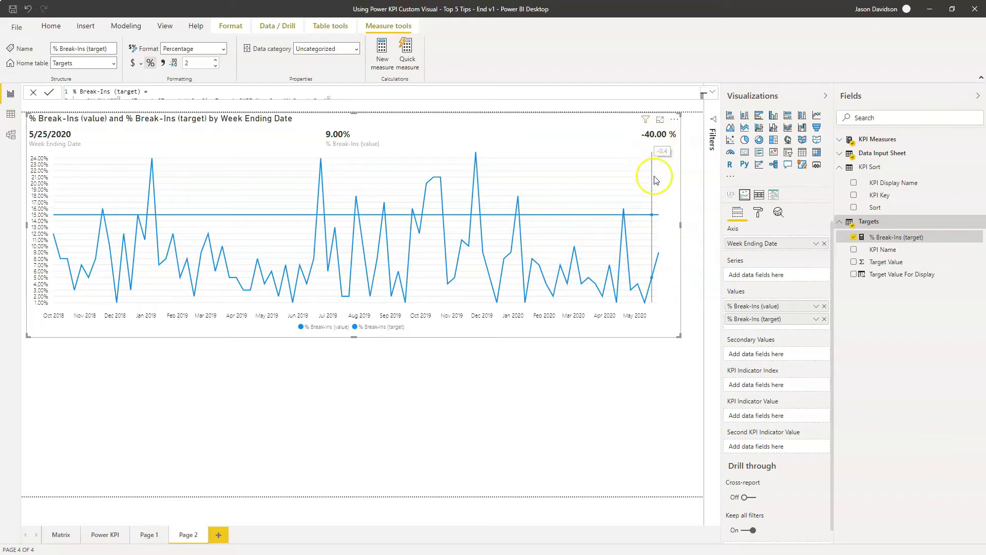
# Examine the value, target and variance shown for the last week's data point on the visual
pyautogui.moveTo(660, 257)
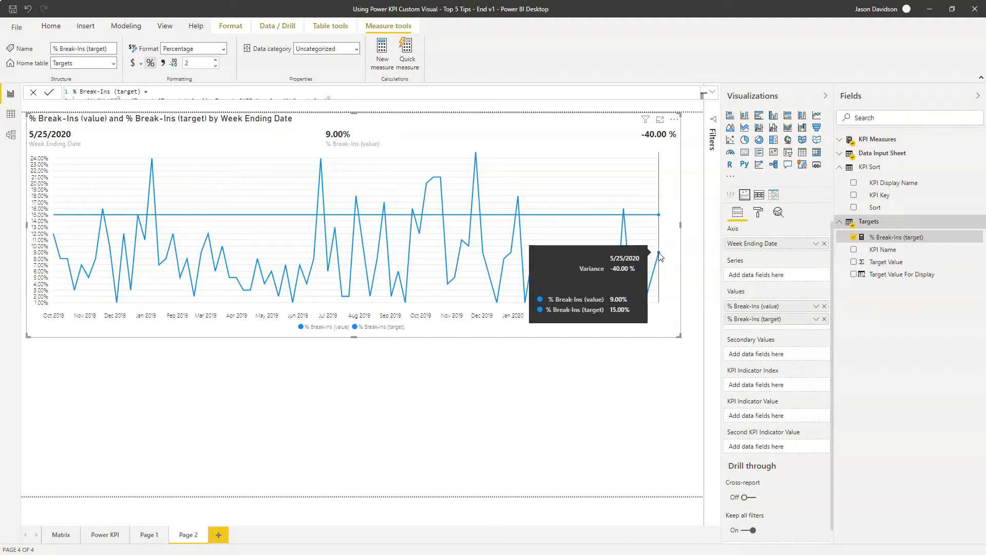
pyautogui.click(659, 216)
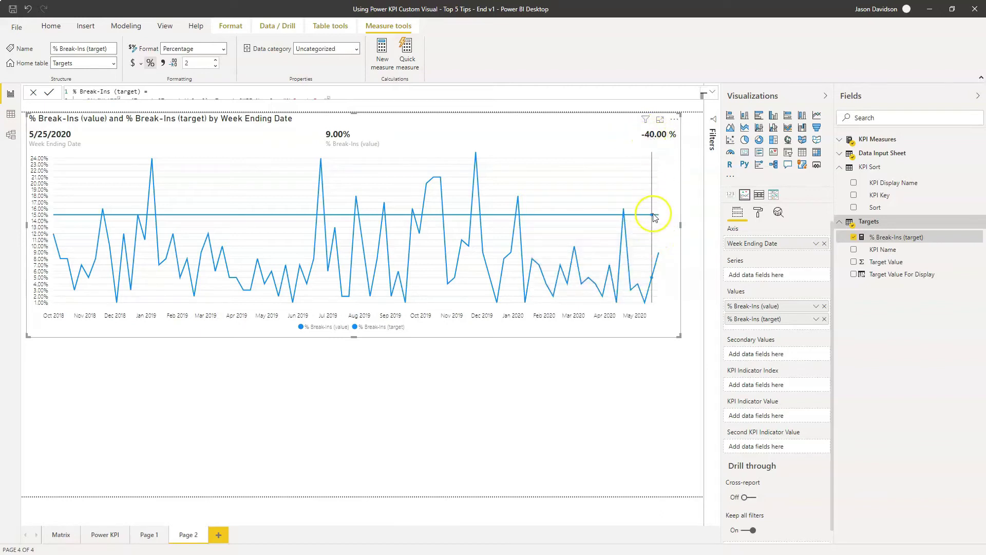
pyautogui.moveTo(658, 220)
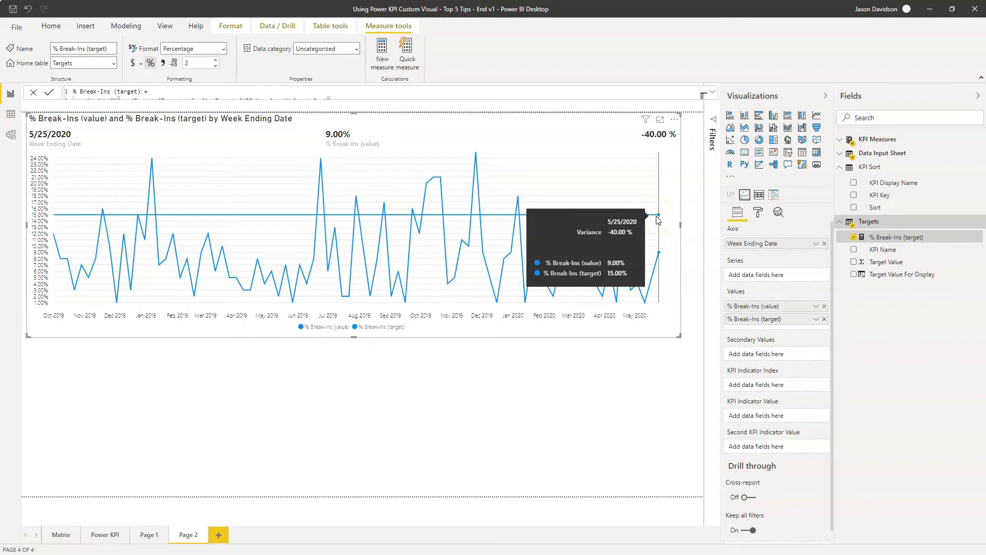
pyautogui.moveTo(649, 135)
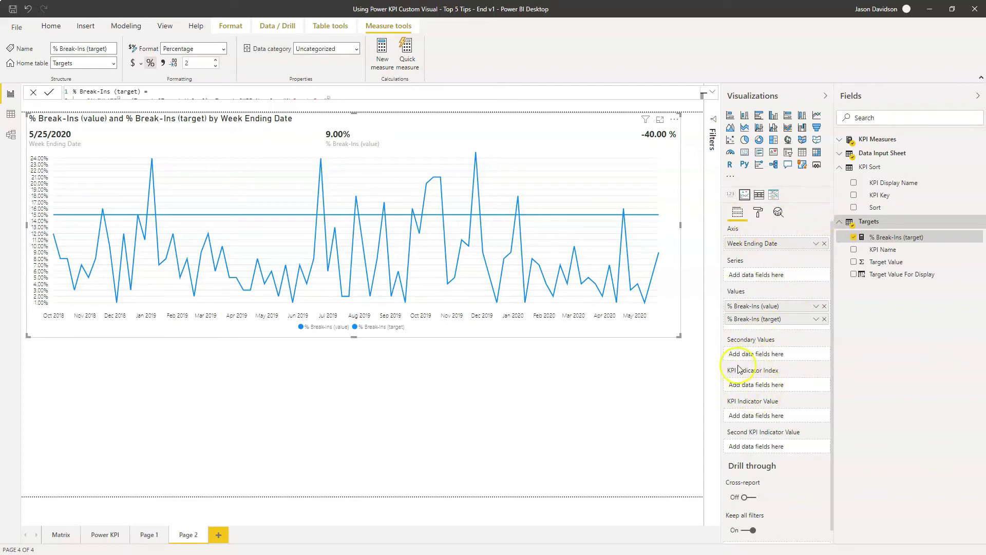
# Review the visual's KPI Indicator formatting options, including the colour, indicator shape and value assigned to each KPI
pyautogui.click(757, 213)
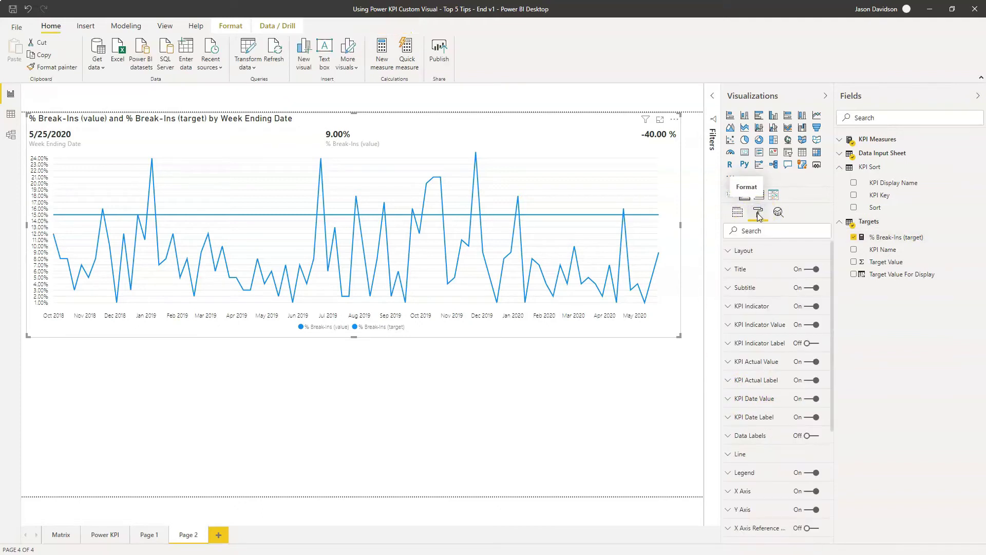
pyautogui.click(727, 306)
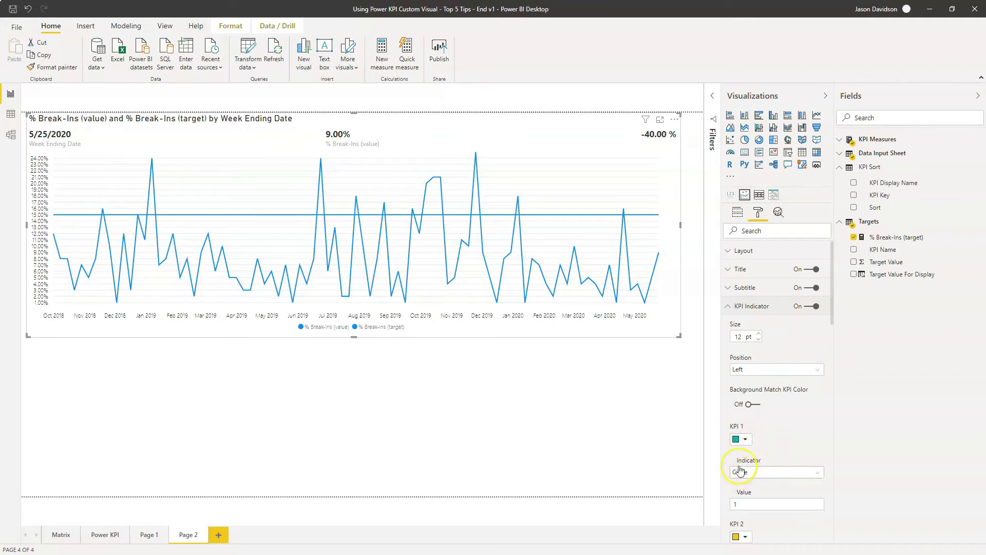
pyautogui.moveTo(832, 286)
pyautogui.mouseDown()
pyautogui.moveTo(835, 404)
pyautogui.moveTo(827, 284)
pyautogui.mouseUp()
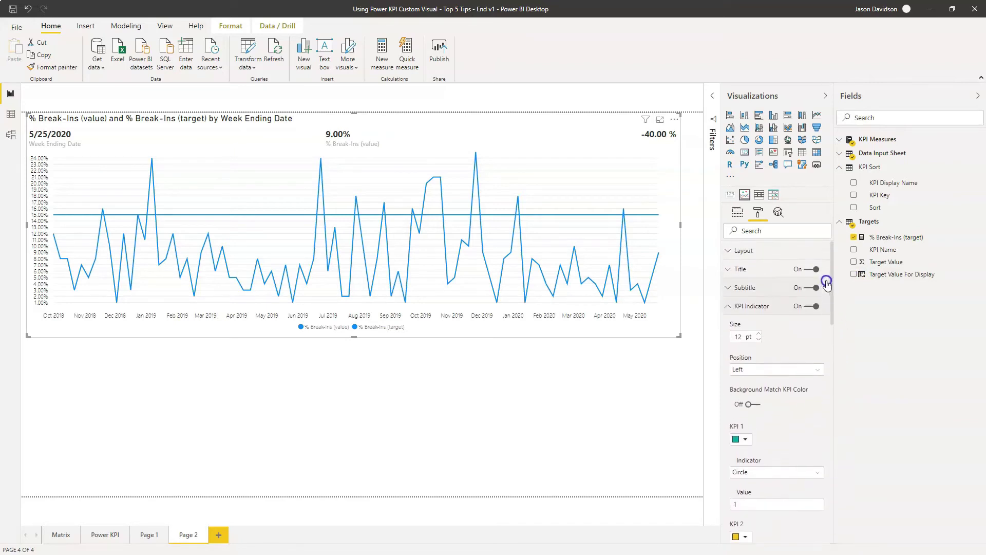
pyautogui.click(729, 306)
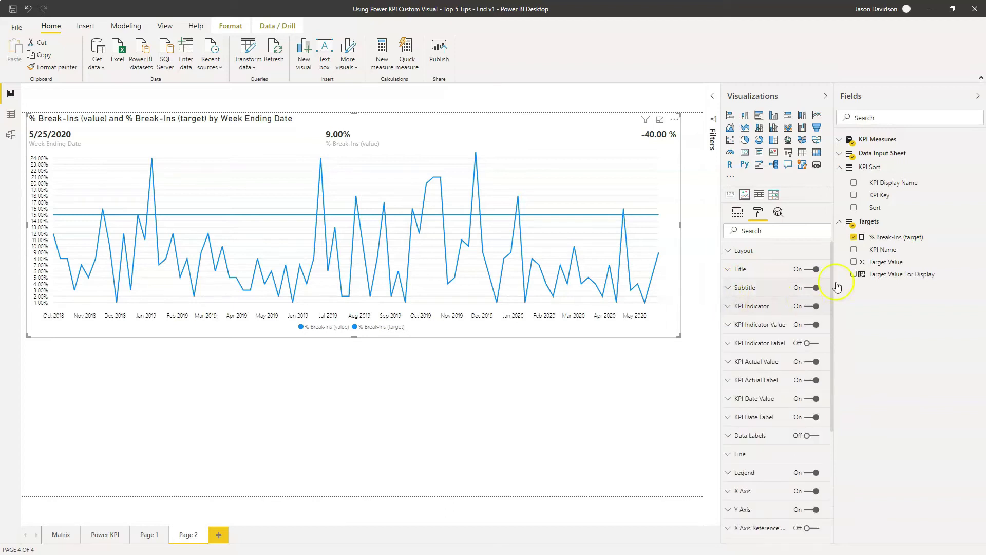
# Examine the DAX formula of the KPI Indicator Index column in the Data Input Sheet table
pyautogui.click(872, 161)
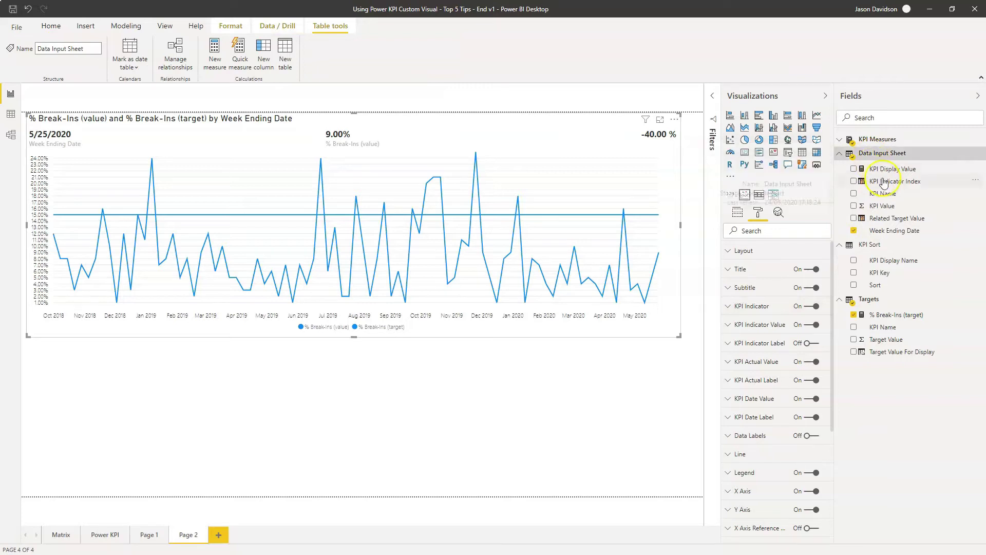
pyautogui.click(12, 113)
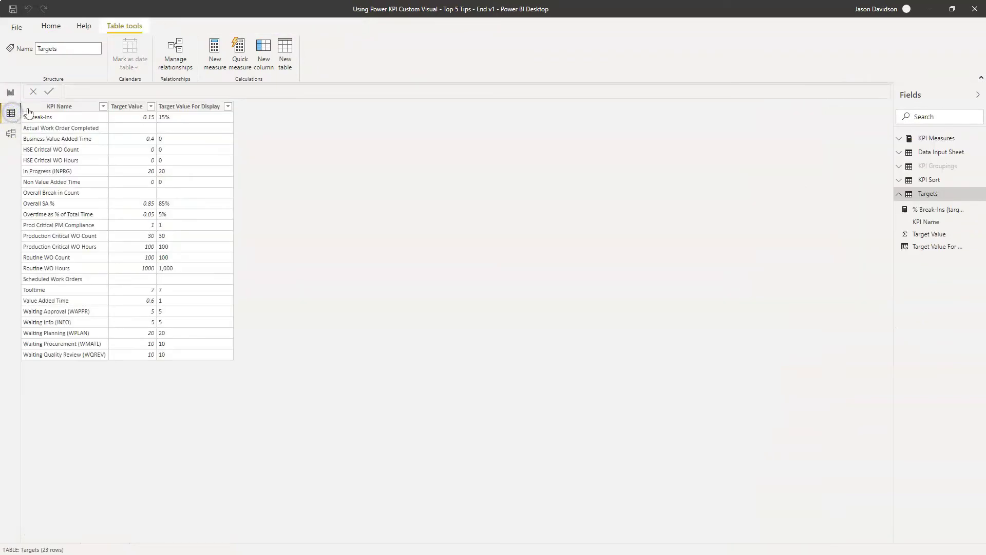
pyautogui.click(938, 152)
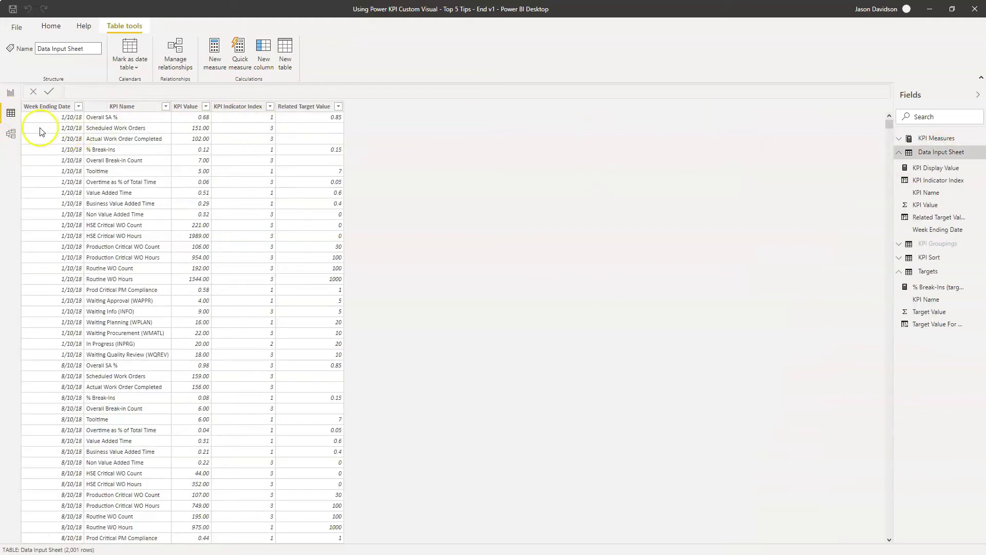
pyautogui.click(248, 107)
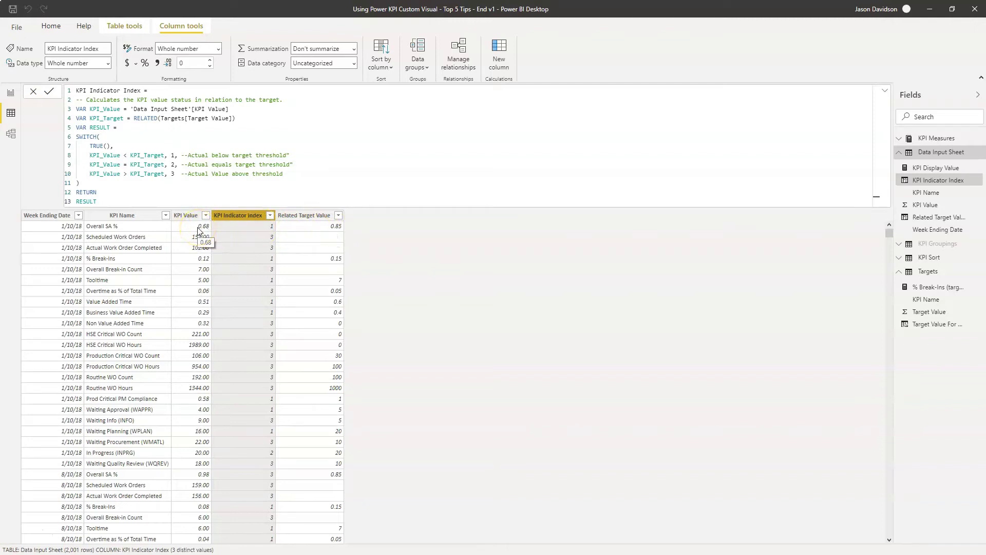
# Filter the Data Input Sheet table's KPI Name column to show only % Break-Ins rows
pyautogui.click(165, 216)
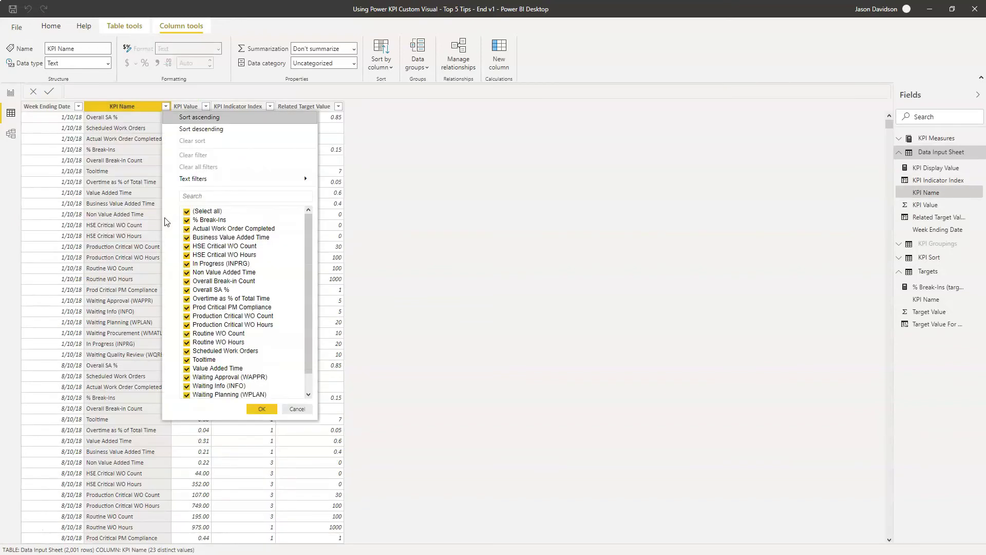
pyautogui.click(186, 211)
pyautogui.click(186, 219)
pyautogui.click(261, 409)
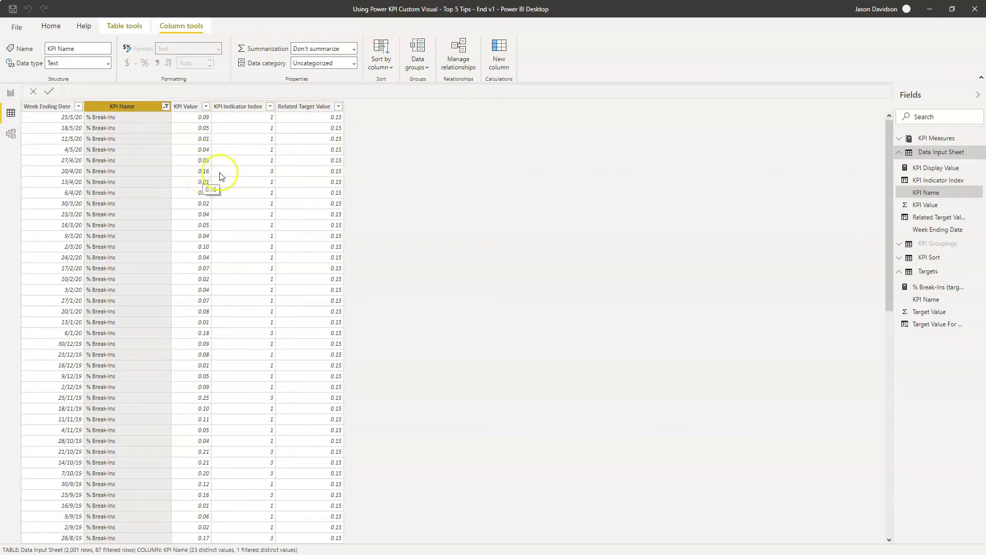
# Compare the filtered % Break-Ins rows with the KPI Indicator Index column's formula and return to the report page
pyautogui.click(238, 106)
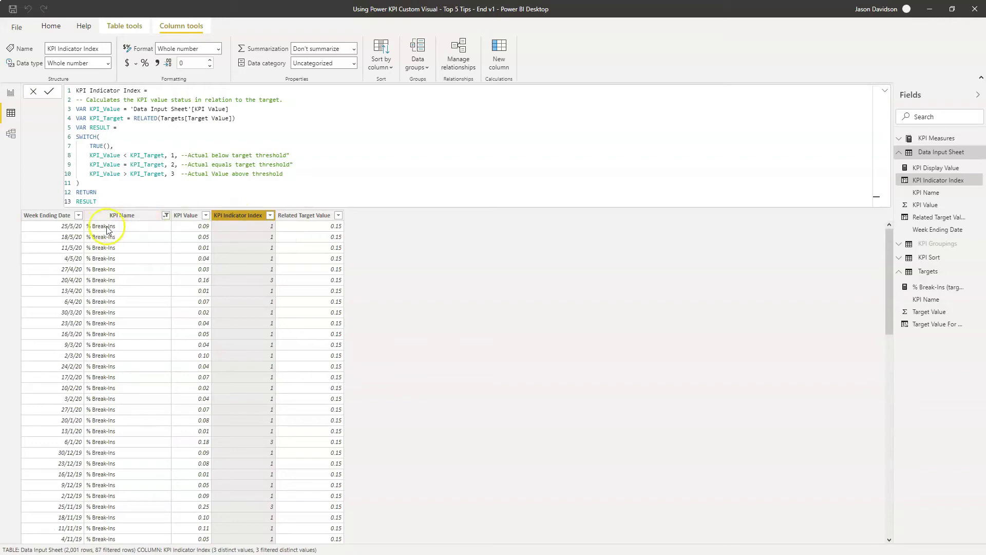
pyautogui.click(228, 208)
pyautogui.click(11, 93)
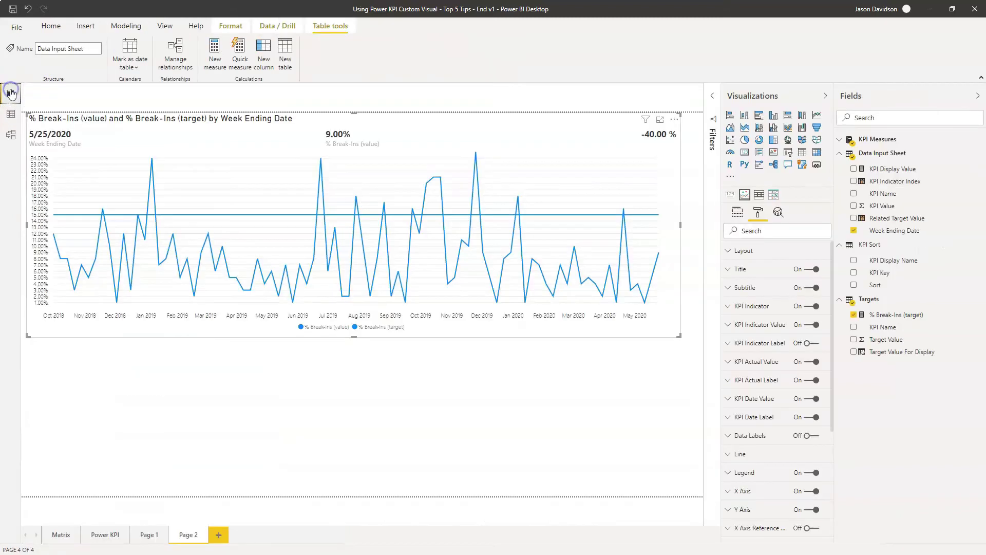
# Add the KPI Indicator Index column from Data Input Sheet to the visual's KPI Indicator Index
pyautogui.click(747, 212)
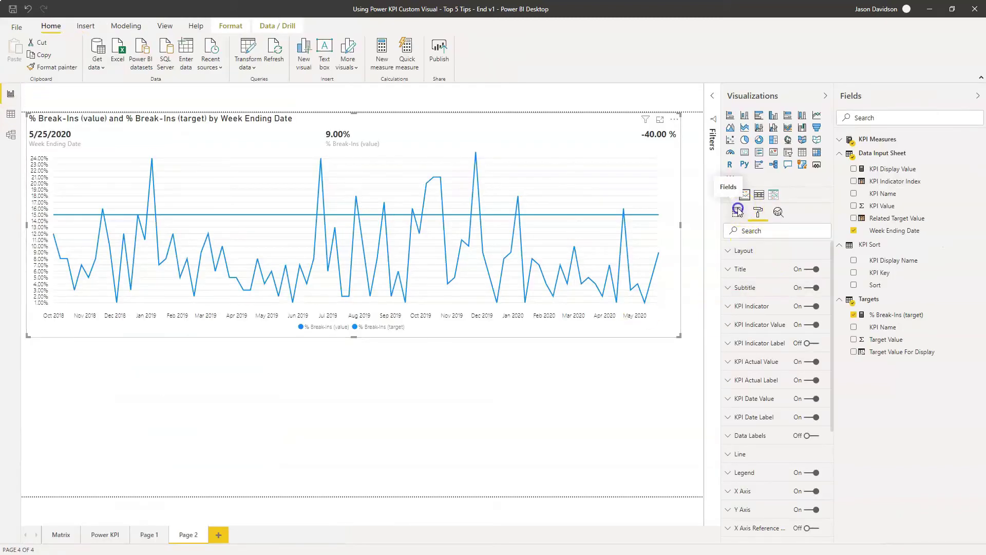
pyautogui.click(737, 211)
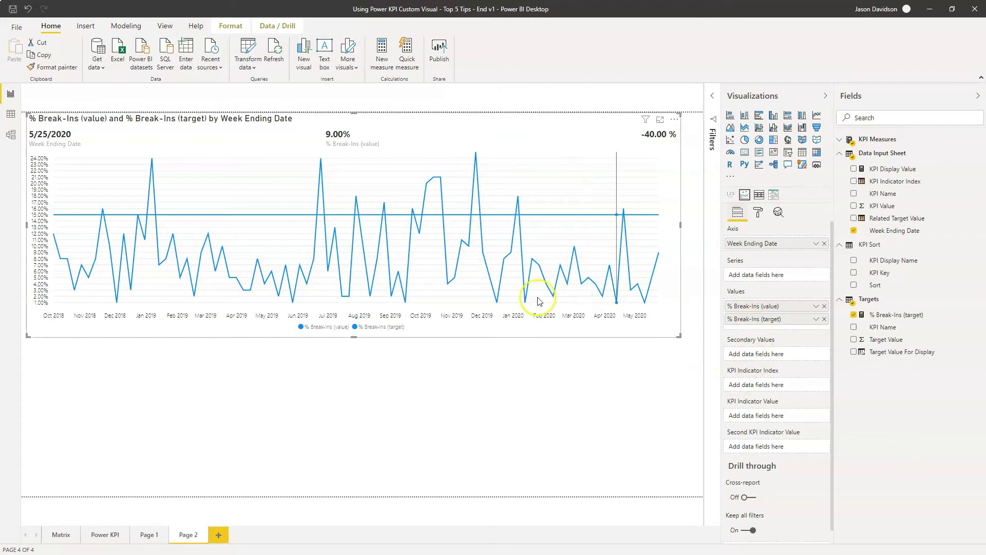
pyautogui.click(475, 230)
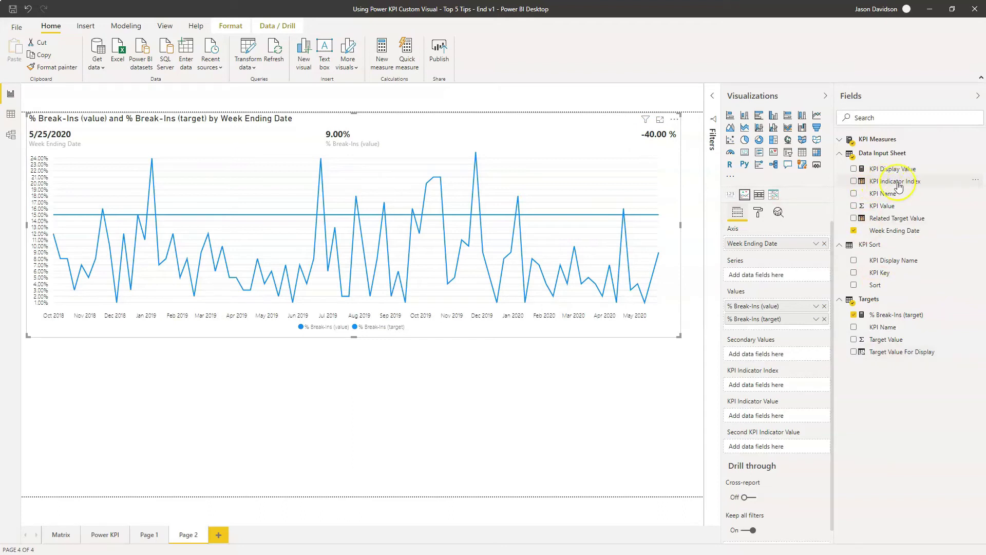
pyautogui.moveTo(898, 184); pyautogui.dragTo(781, 389)
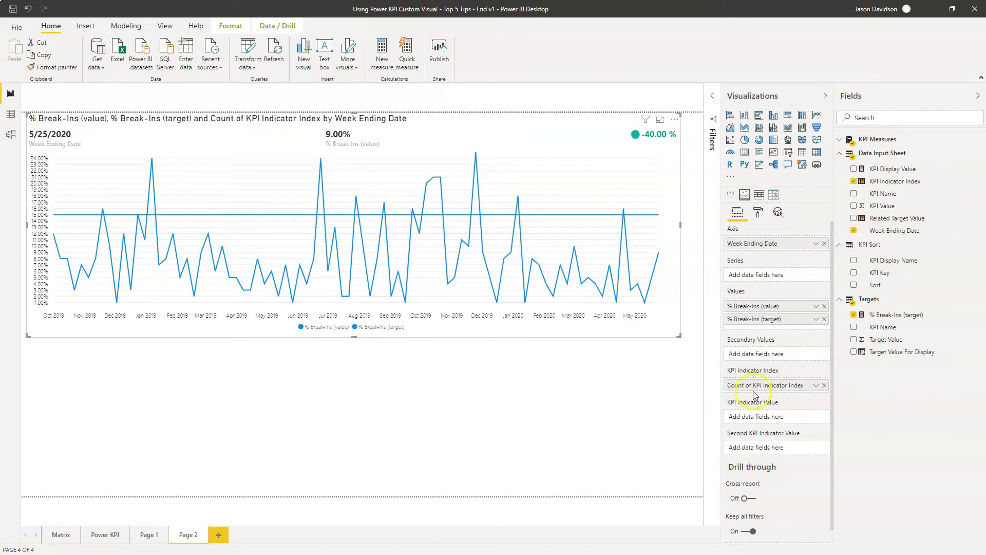
# Change the visual's KPI Indicator Index aggregation from Count to Sum and check the data point tooltips
pyautogui.click(816, 385)
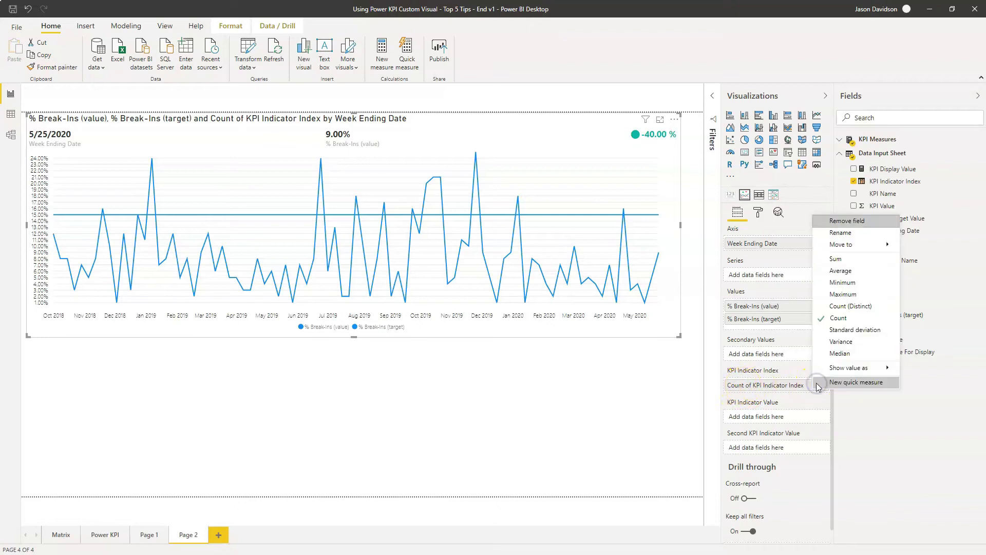
pyautogui.click(835, 259)
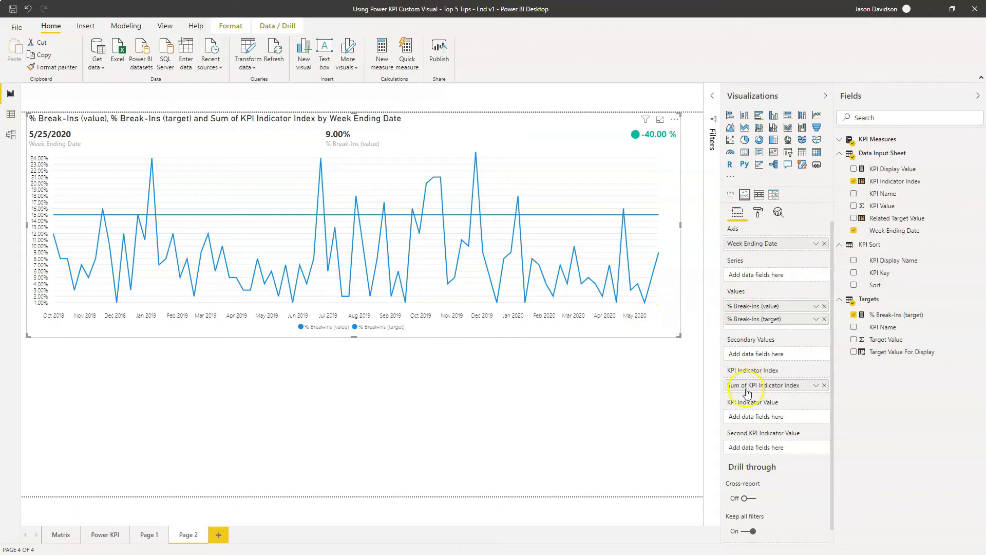
pyautogui.moveTo(658, 254)
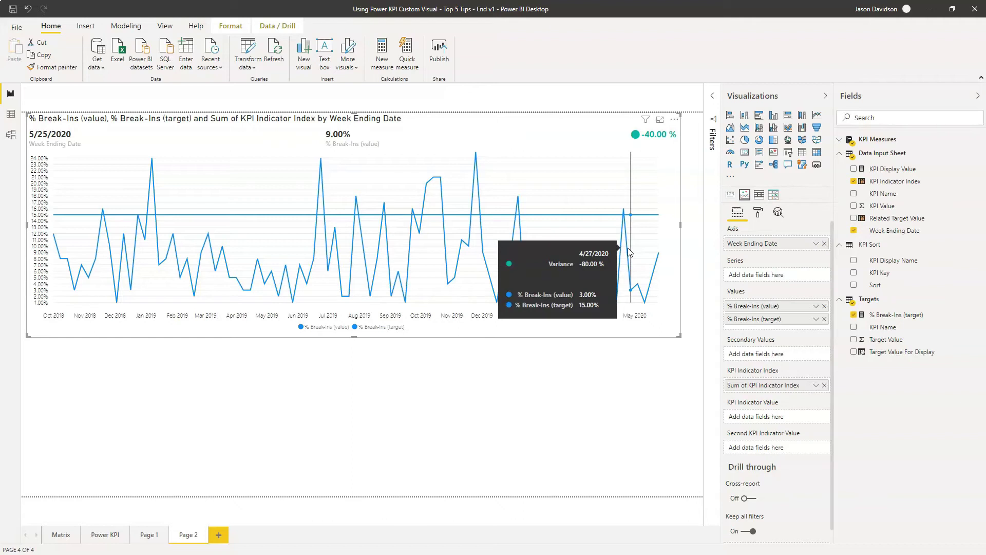
# Review the visual's KPI Indicator format settings and compare them with the variance indicator in the chart tooltip
pyautogui.click(759, 212)
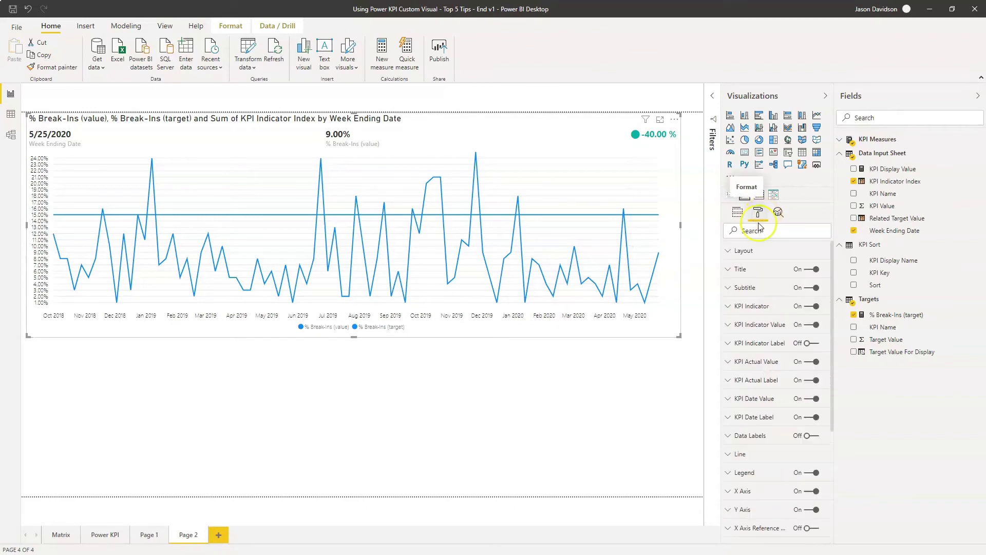
pyautogui.click(728, 306)
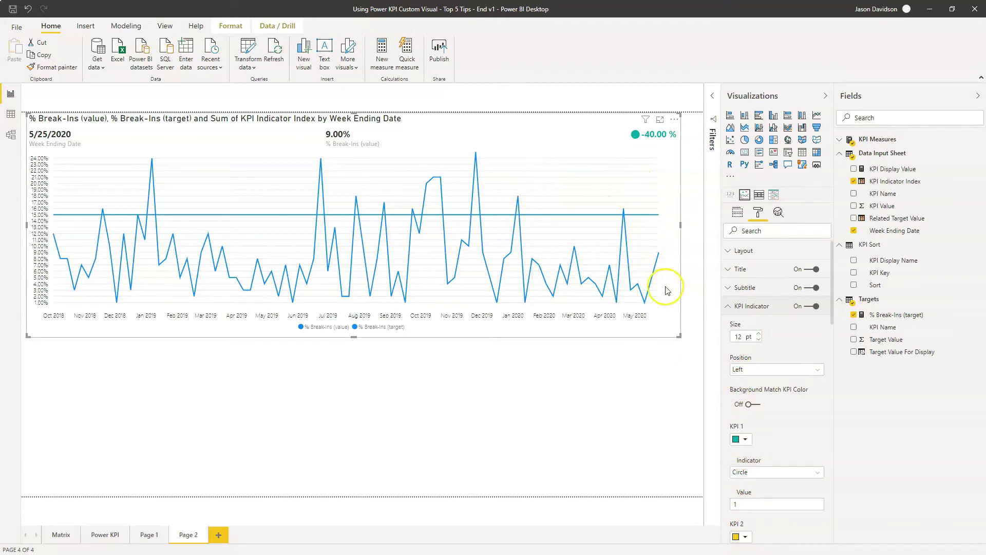
pyautogui.click(728, 305)
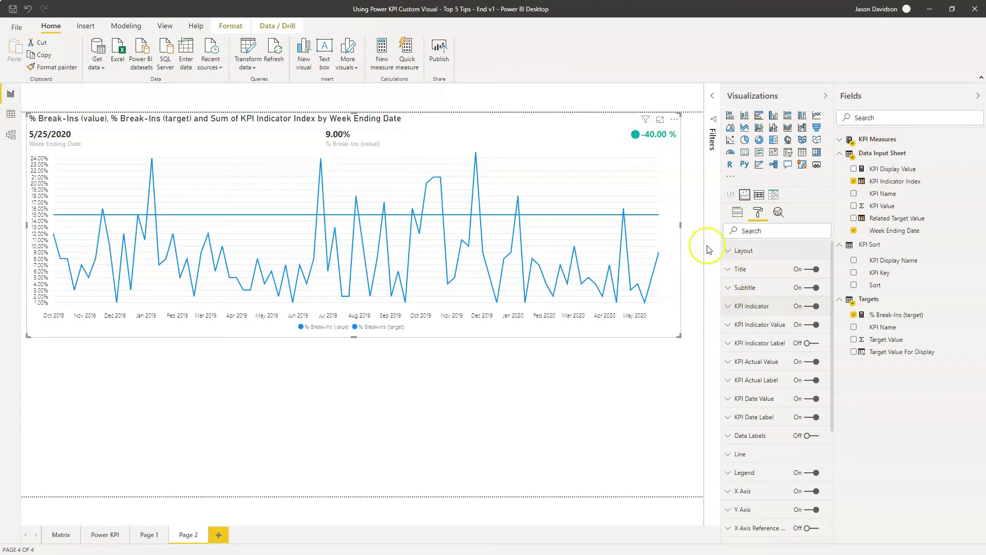
pyautogui.moveTo(645, 216)
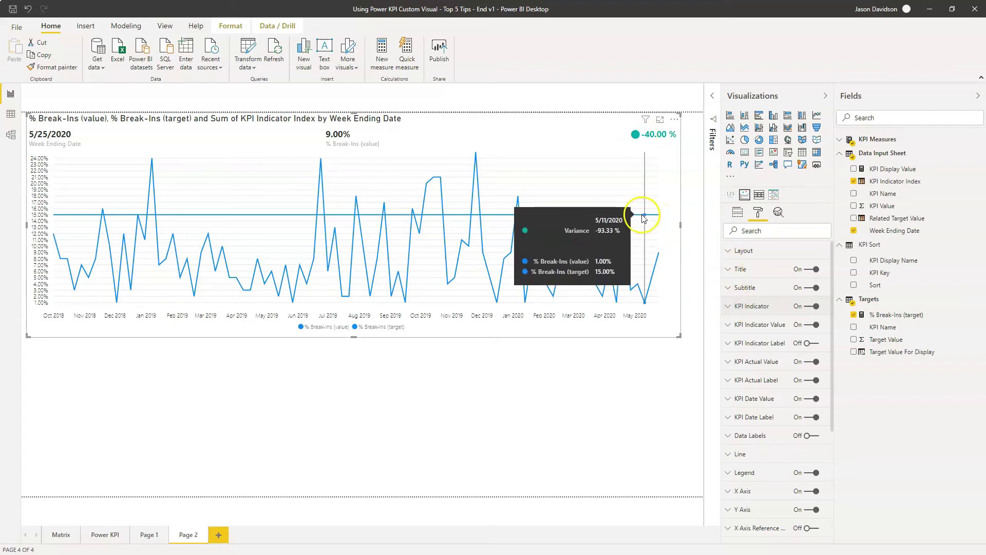
# Set the color of the % Break-Ins (target) line to gray
pyautogui.click(730, 454)
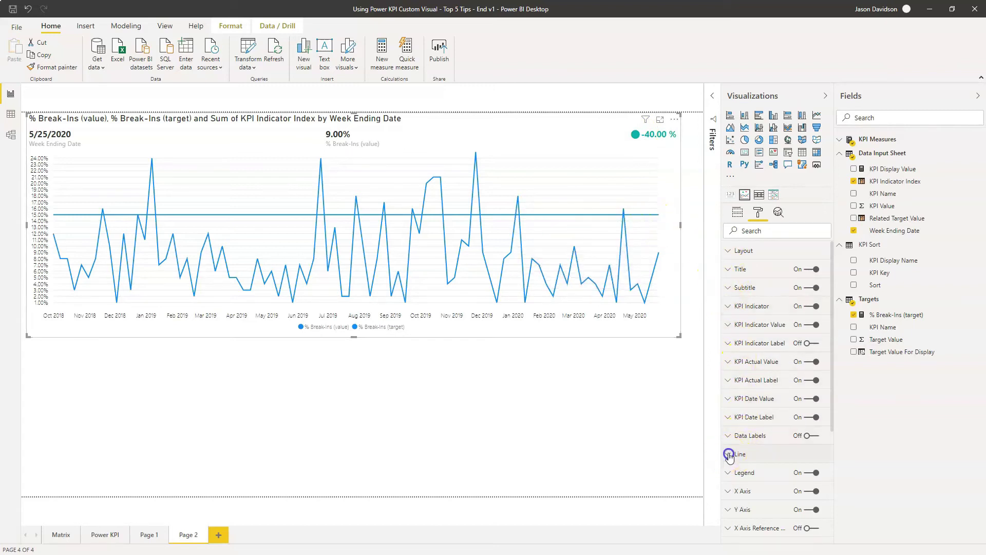
pyautogui.moveTo(832, 285); pyautogui.dragTo(831, 338)
pyautogui.click(815, 347)
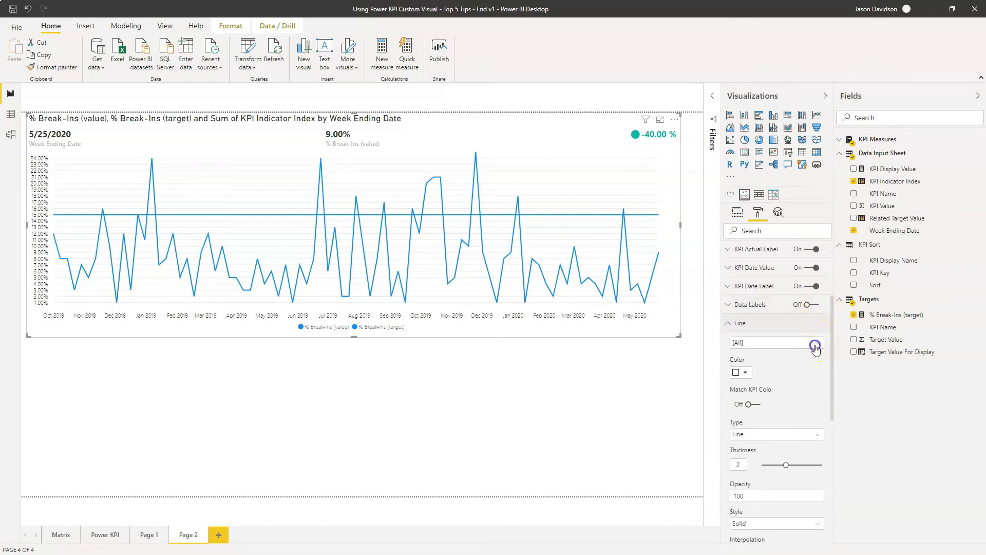
pyautogui.click(758, 381)
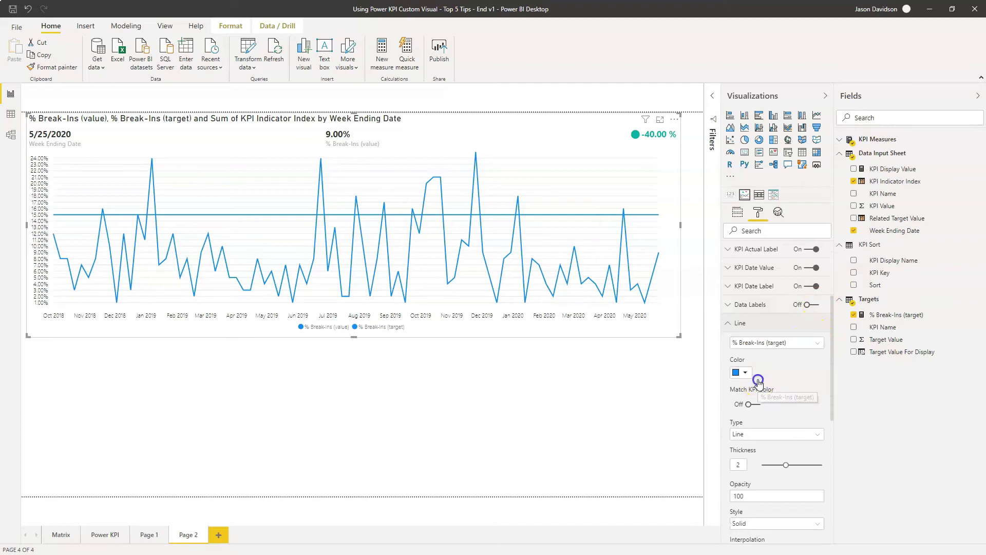
pyautogui.click(747, 379)
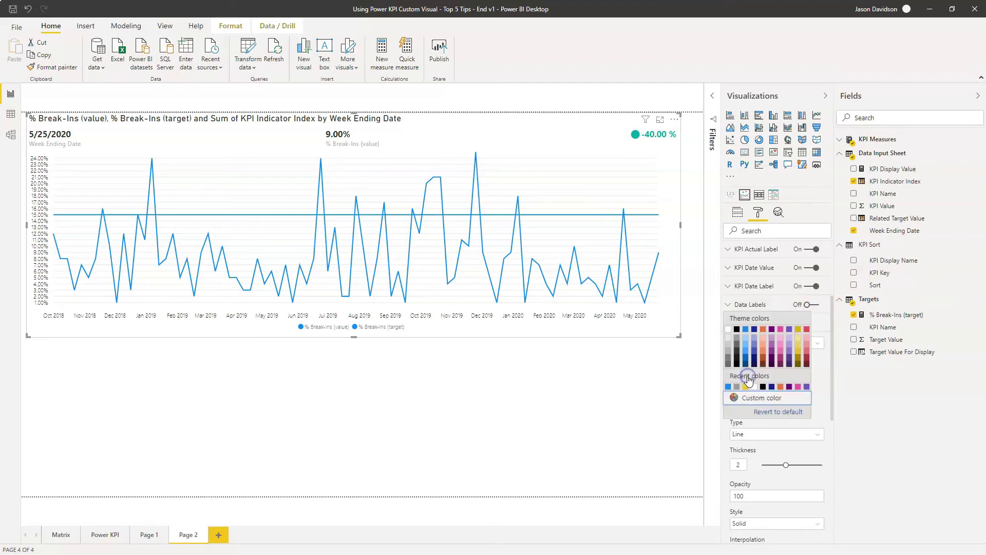
pyautogui.click(737, 339)
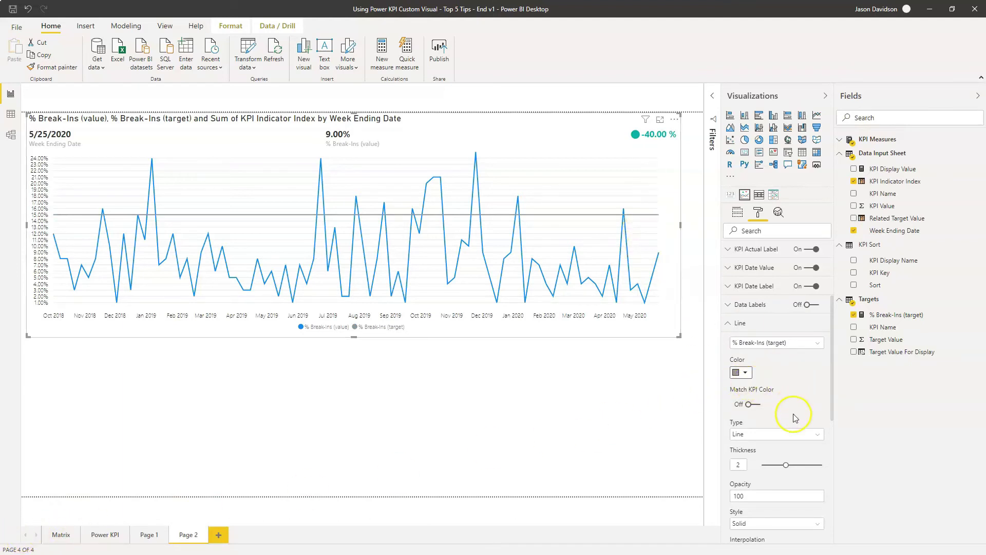
# Set the % Break-Ins (target) line's style to Dot-dashed
pyautogui.click(751, 436)
pyautogui.click(752, 436)
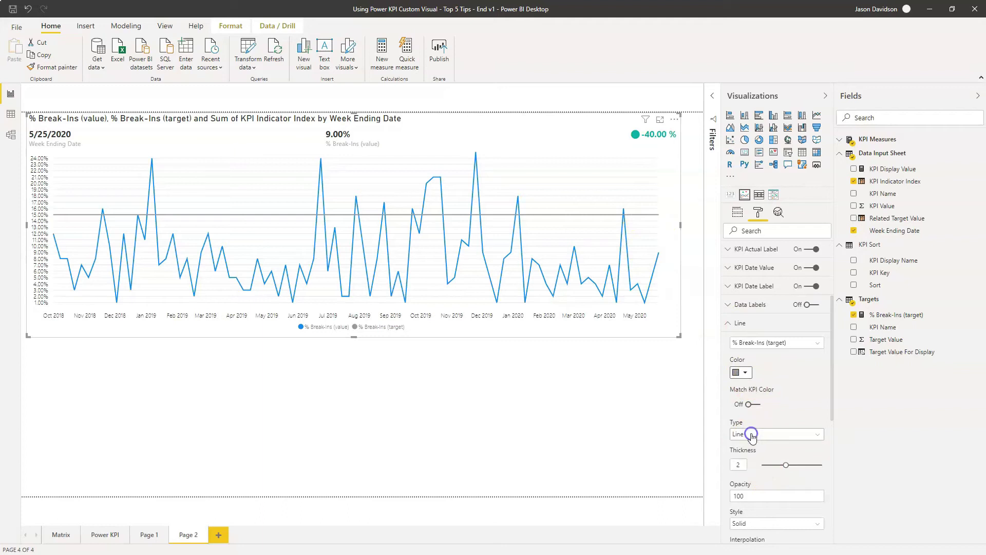
pyautogui.click(752, 523)
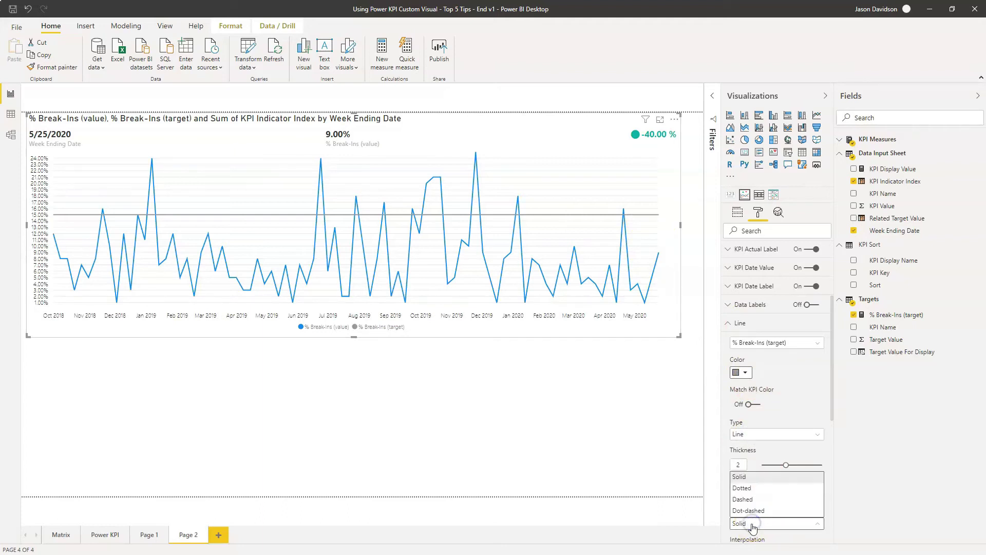
pyautogui.click(738, 511)
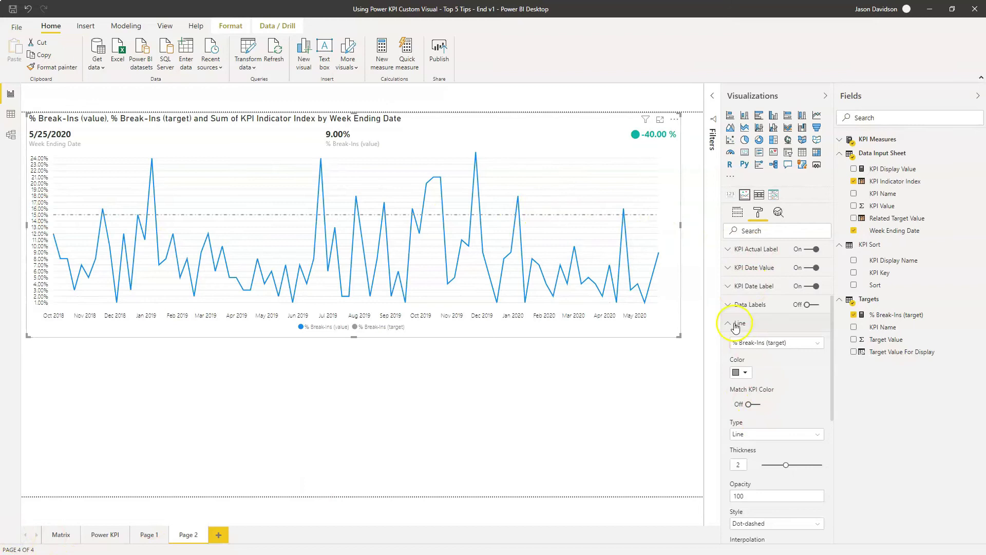
# For the % Break-Ins (value) line, turn on Match KPI Color and turn off the Data Point Starts KPI Color Segment option
pyautogui.click(757, 344)
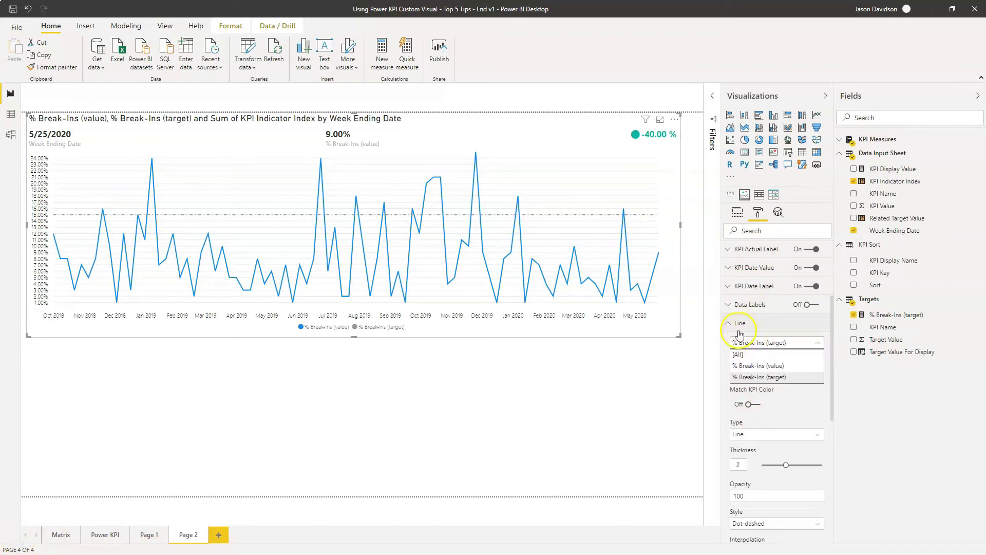
pyautogui.click(745, 366)
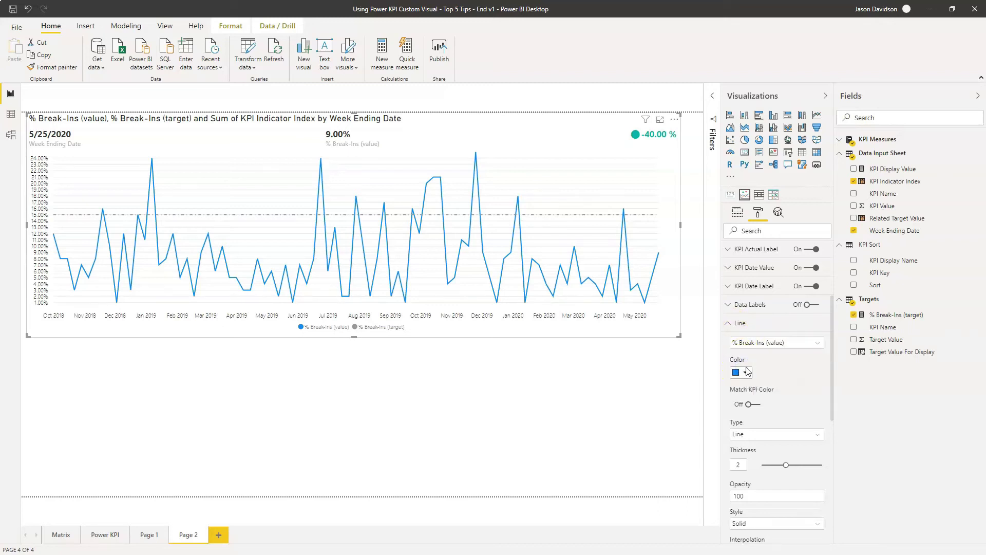
pyautogui.click(741, 373)
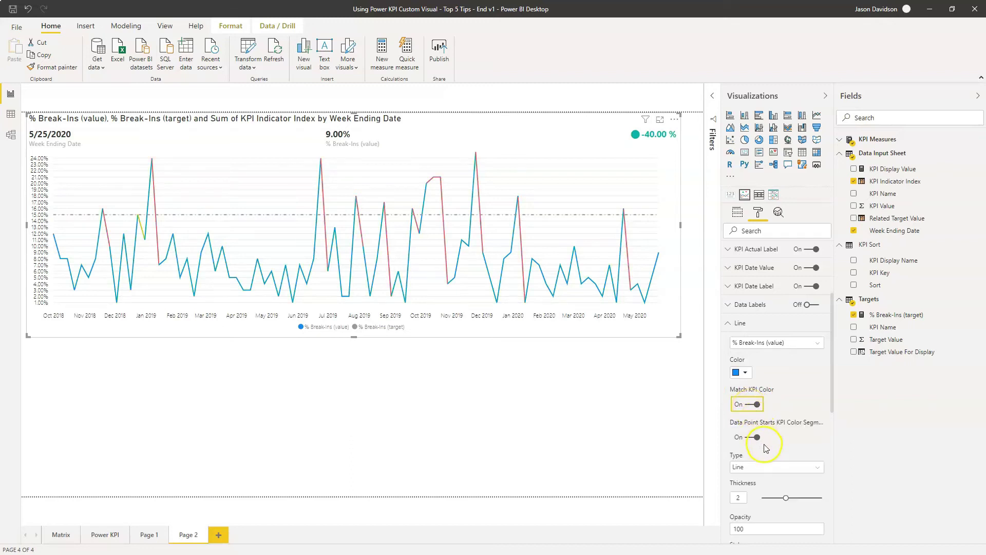
pyautogui.moveTo(643, 153)
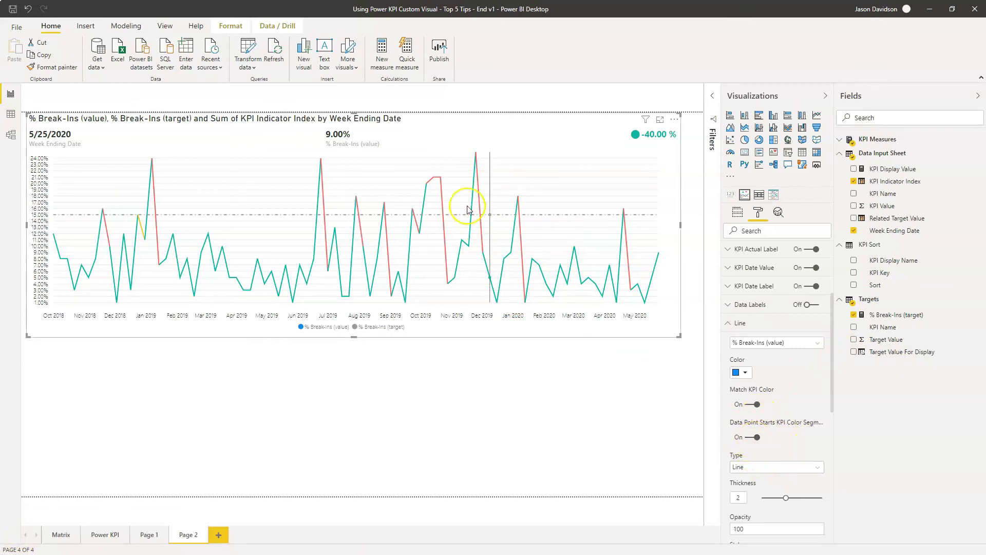
pyautogui.moveTo(472, 188)
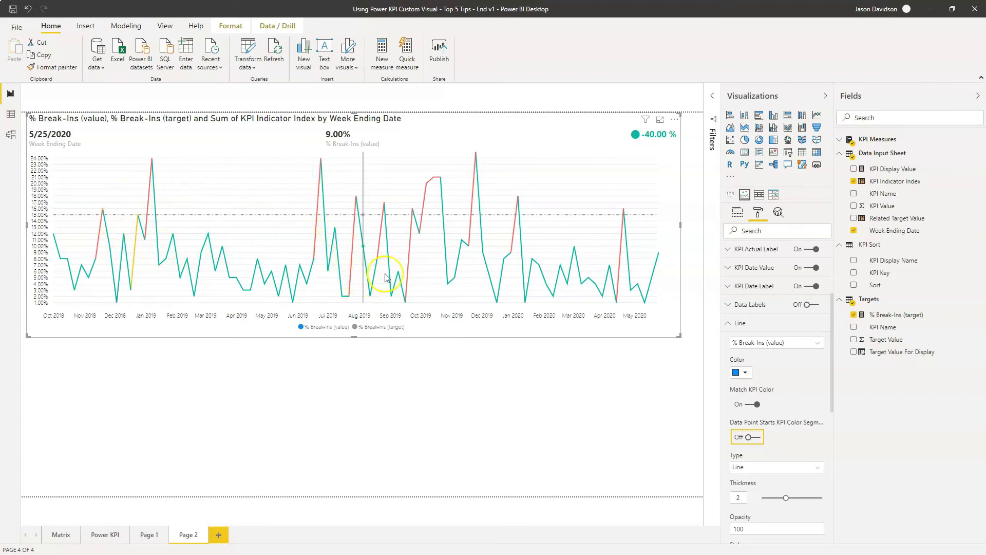
pyautogui.moveTo(436, 244)
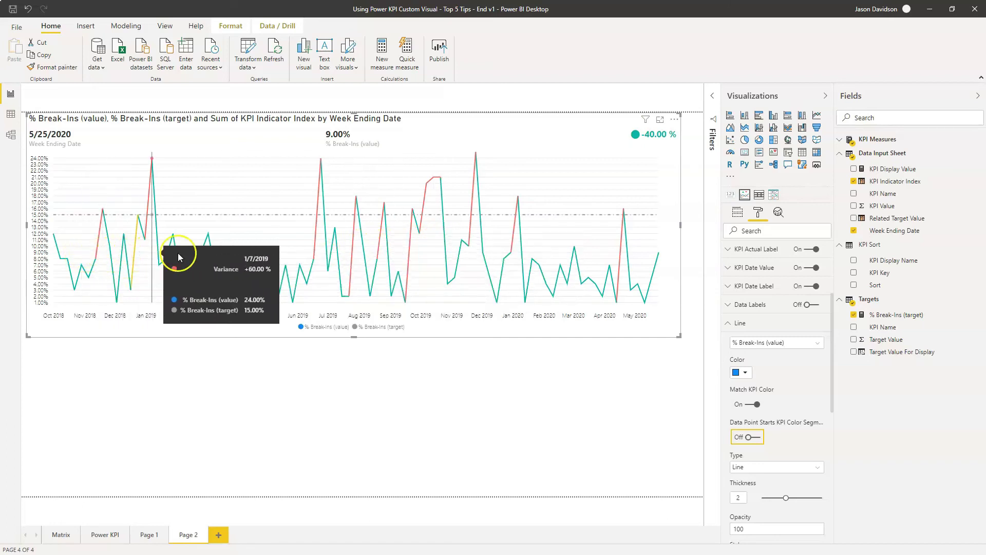
pyautogui.click(728, 324)
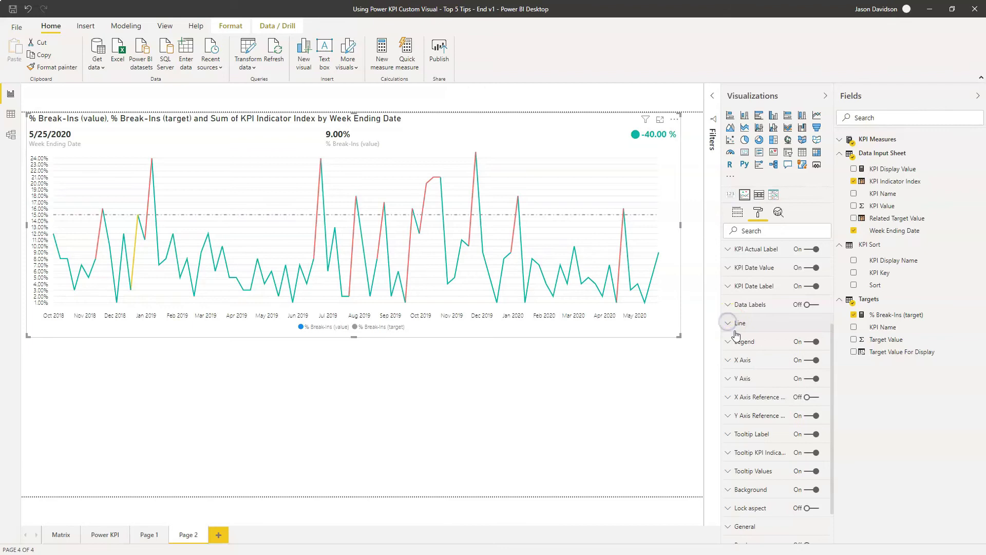
# Set the KPI 1 and KPI 2 indicator colors to gray and check the line segments in the chart
pyautogui.moveTo(833, 343); pyautogui.dragTo(834, 259)
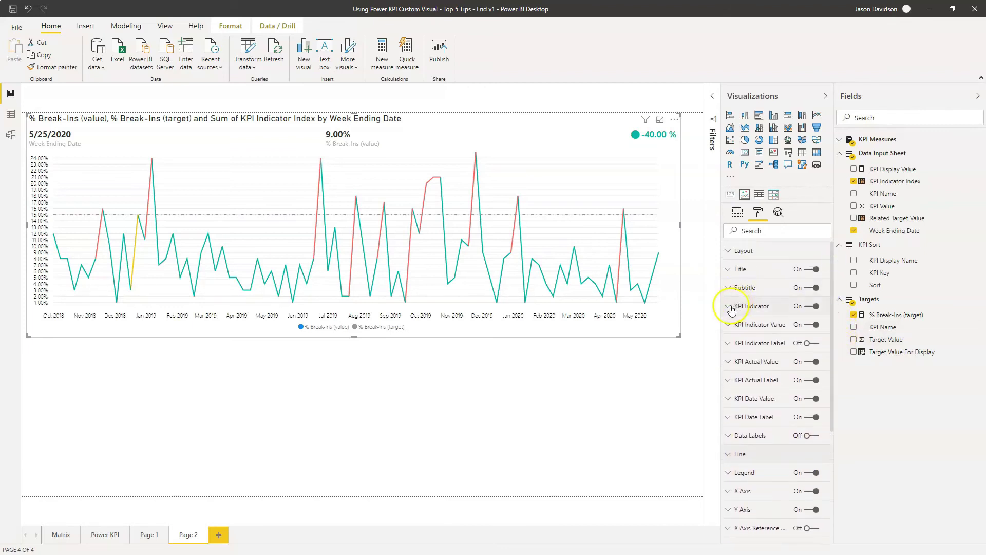
pyautogui.click(729, 307)
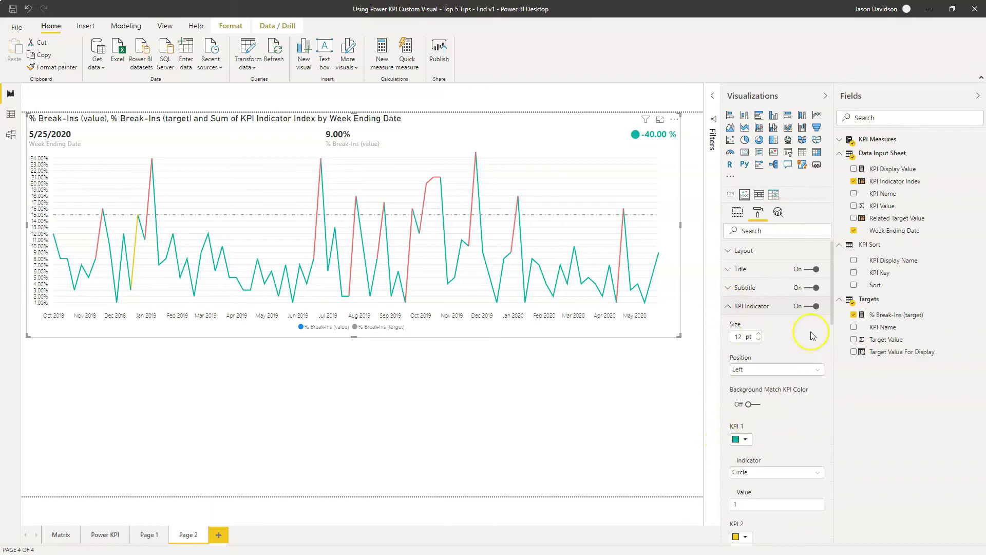
pyautogui.moveTo(833, 282); pyautogui.dragTo(832, 308)
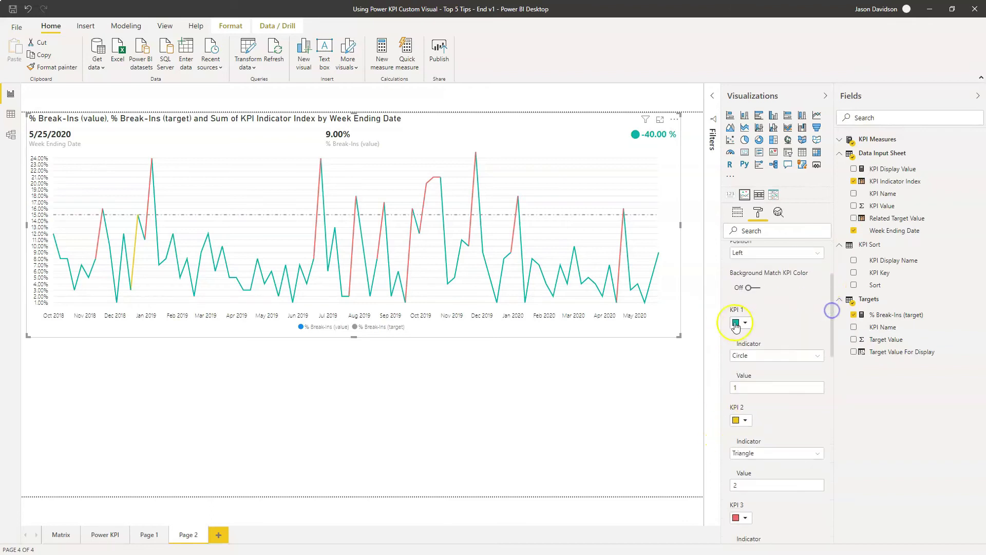
pyautogui.click(745, 322)
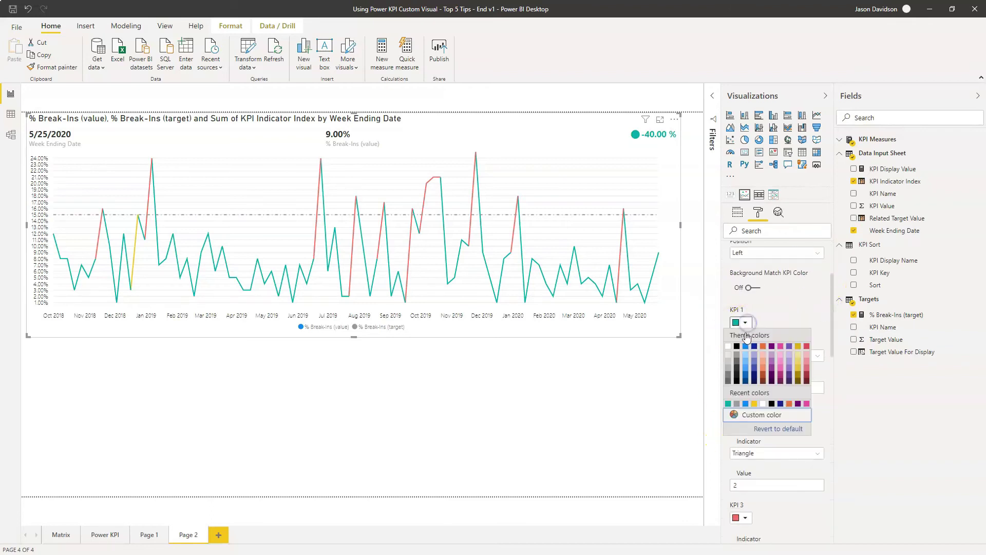
pyautogui.click(737, 356)
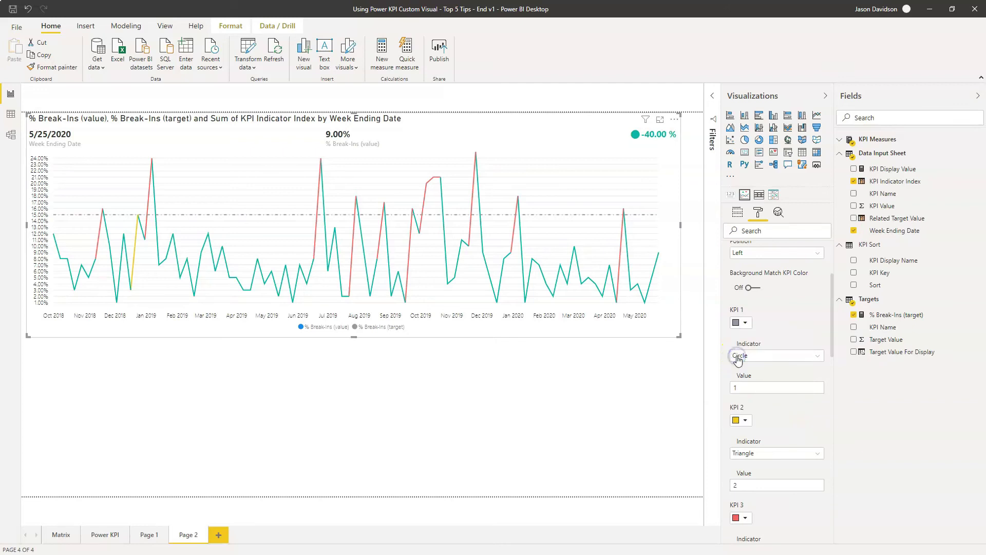
pyautogui.click(745, 421)
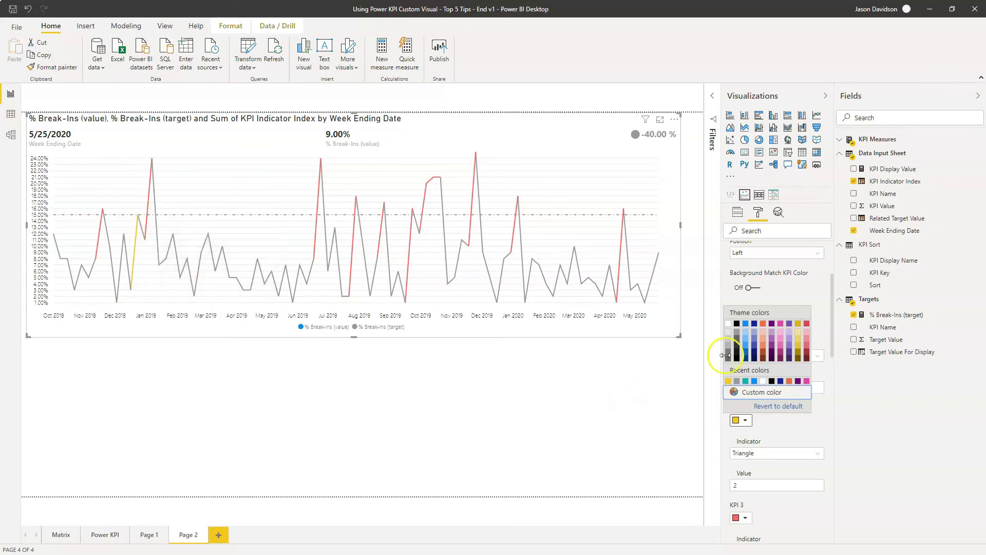
pyautogui.click(737, 333)
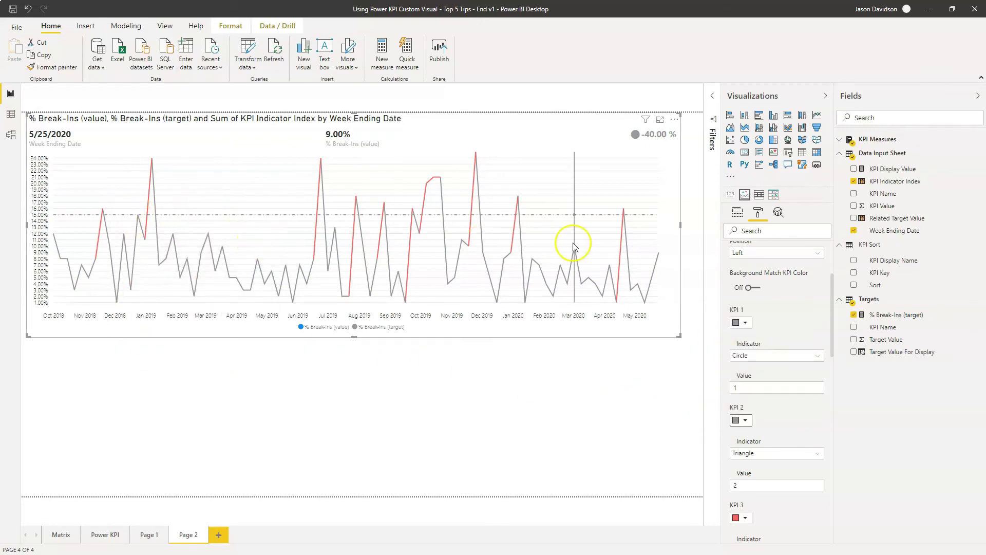
pyautogui.moveTo(622, 232)
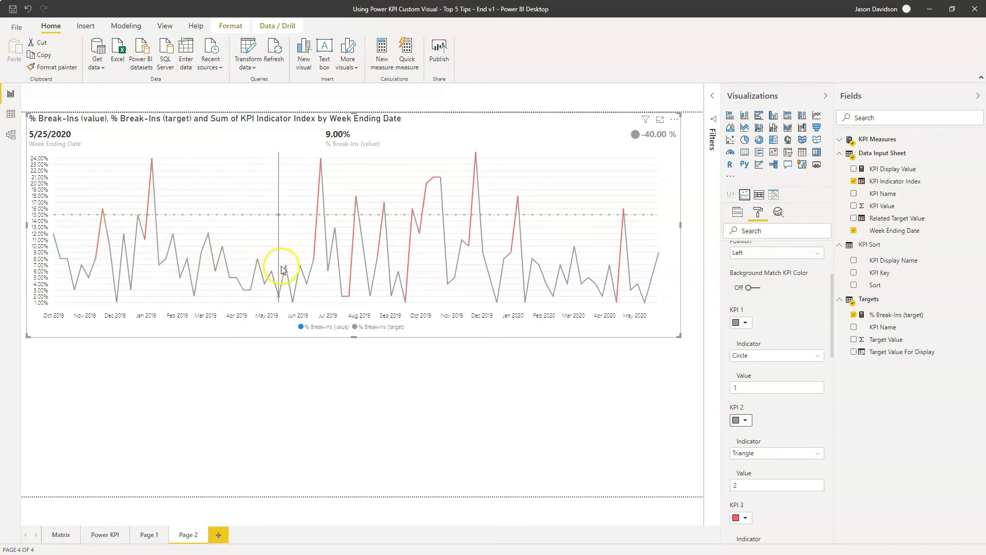
pyautogui.moveTo(308, 255)
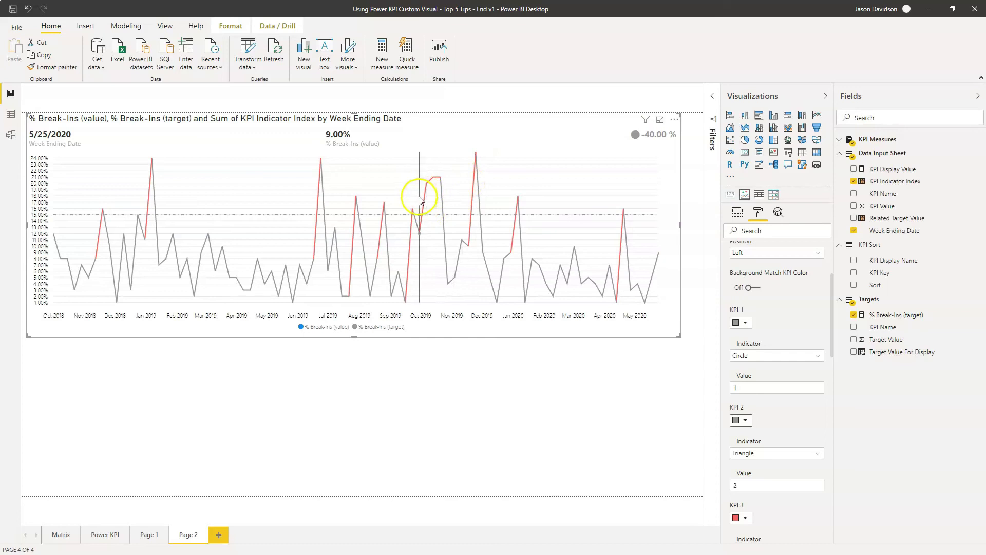
pyautogui.moveTo(431, 195)
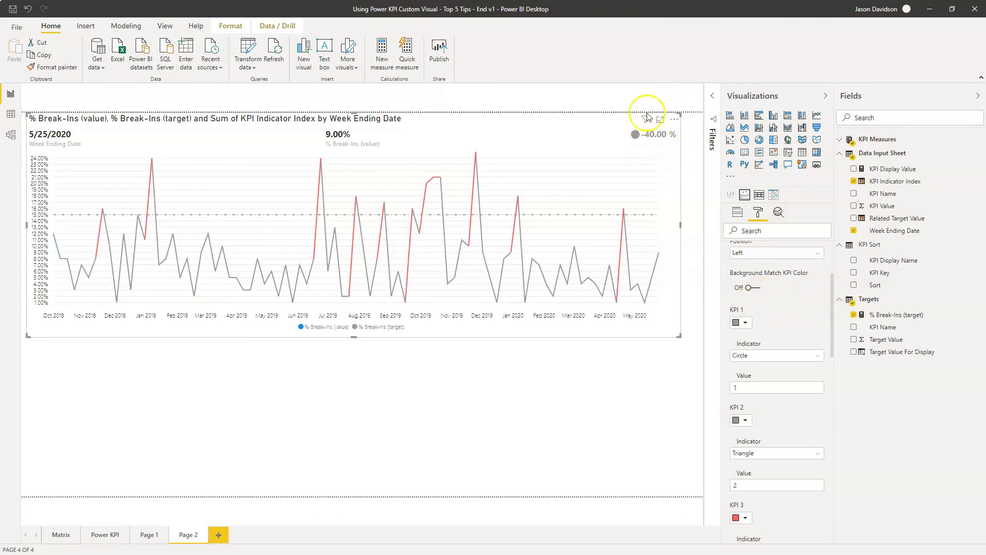
# Turn off Match KPI Indicator Color for the KPI Indicator Value
pyautogui.moveTo(833, 296); pyautogui.dragTo(836, 245)
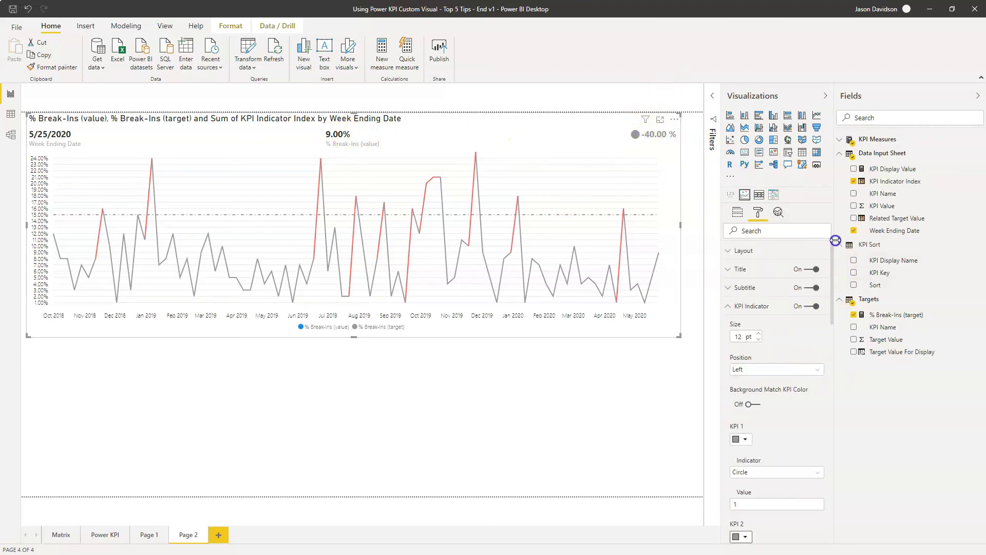
pyautogui.click(728, 307)
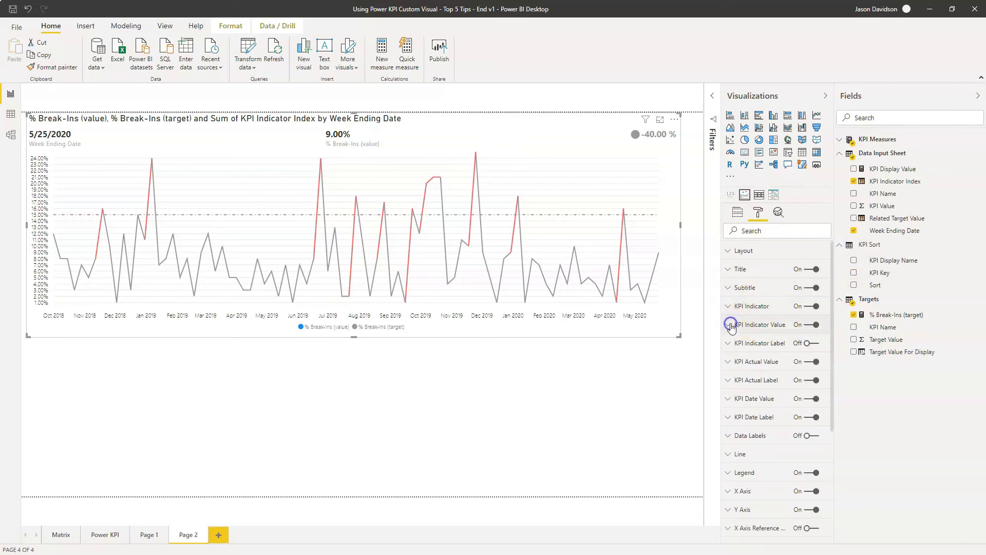
pyautogui.click(732, 325)
pyautogui.moveTo(834, 287); pyautogui.dragTo(839, 350)
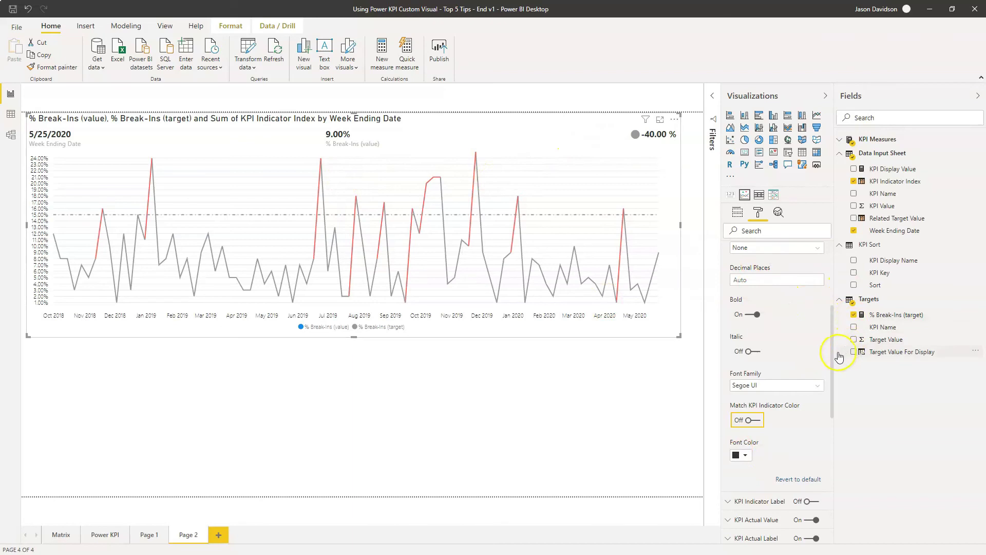
# Turn on the KPI Indicator Label and set its text to "% Difference Actual vs. Target"
pyautogui.moveTo(833, 360); pyautogui.dragTo(836, 279)
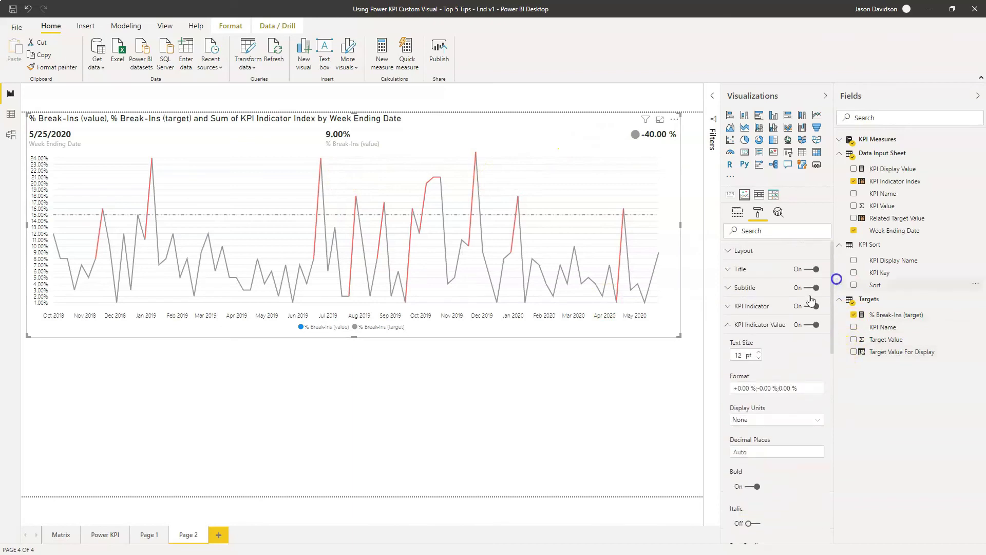
pyautogui.click(730, 325)
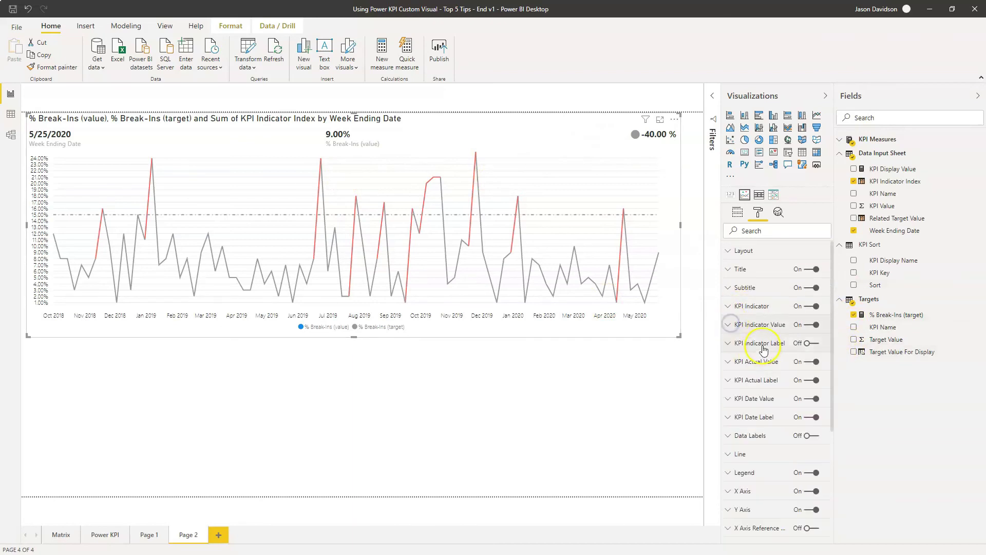
pyautogui.click(731, 343)
pyautogui.click(808, 345)
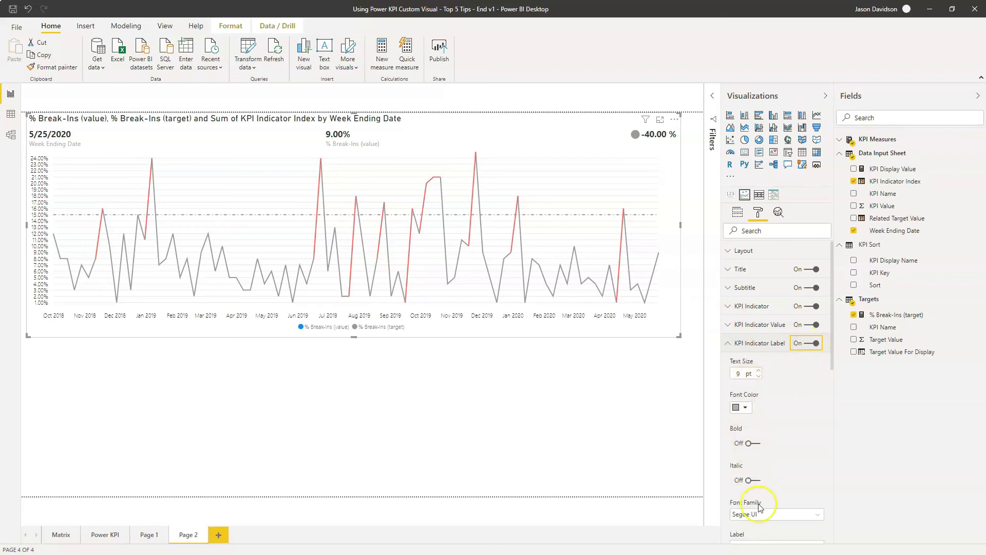
pyautogui.moveTo(831, 309); pyautogui.dragTo(836, 335)
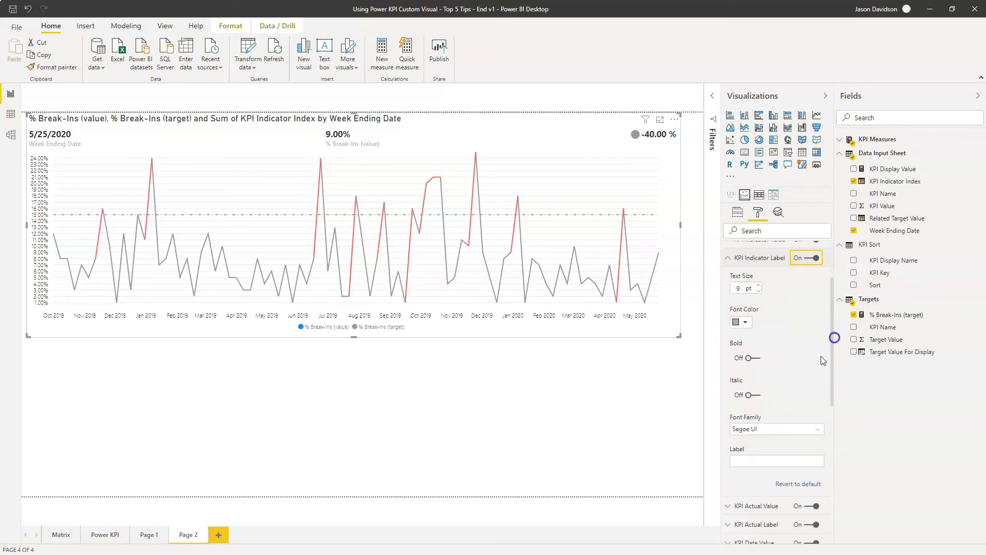
pyautogui.click(763, 453)
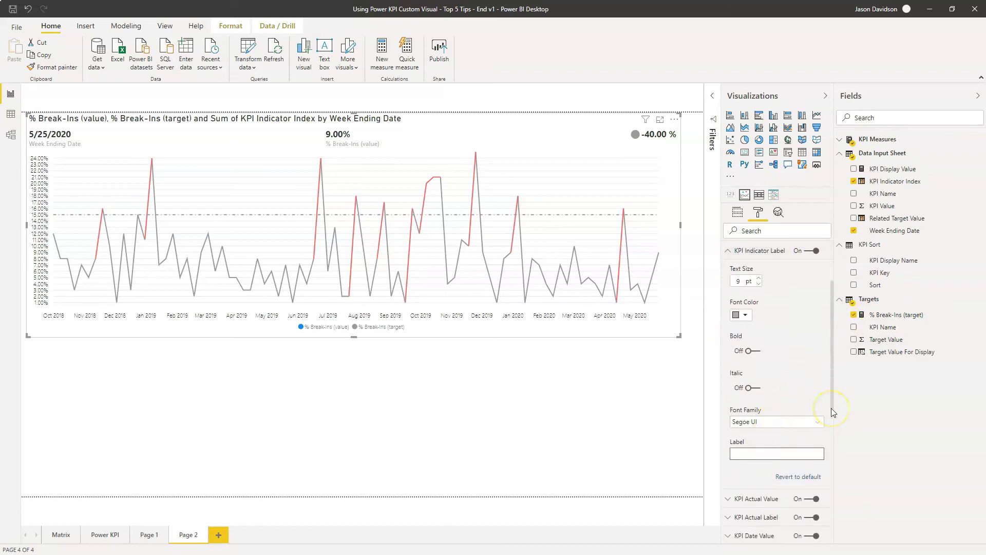
pyautogui.write('% Difference Actual vs. Target')
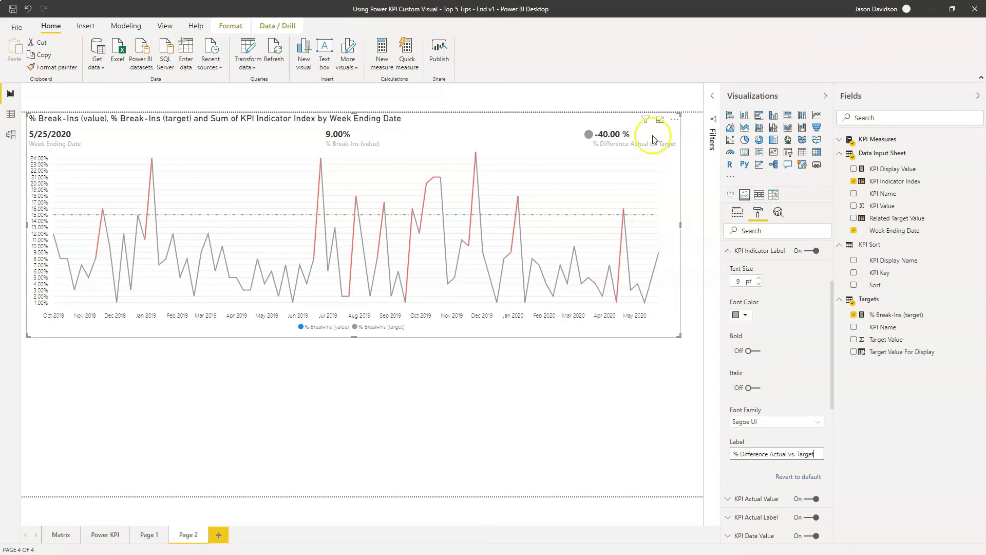
pyautogui.click(739, 251)
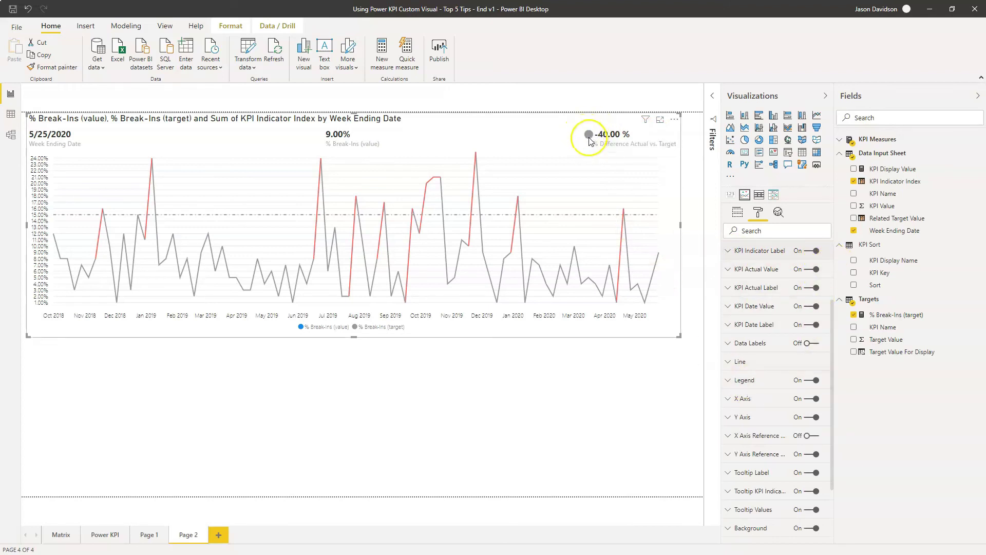
# Change the KPI 1 indicator symbol to Checkmark in the KPI Indicator settings
pyautogui.moveTo(833, 375); pyautogui.dragTo(836, 314)
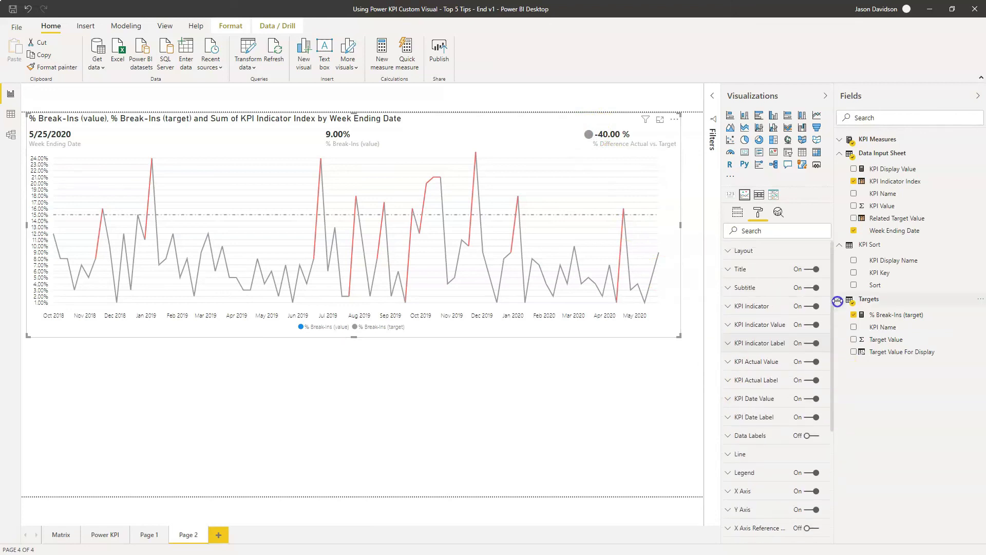
pyautogui.click(729, 306)
pyautogui.moveTo(832, 290); pyautogui.dragTo(835, 327)
pyautogui.click(749, 343)
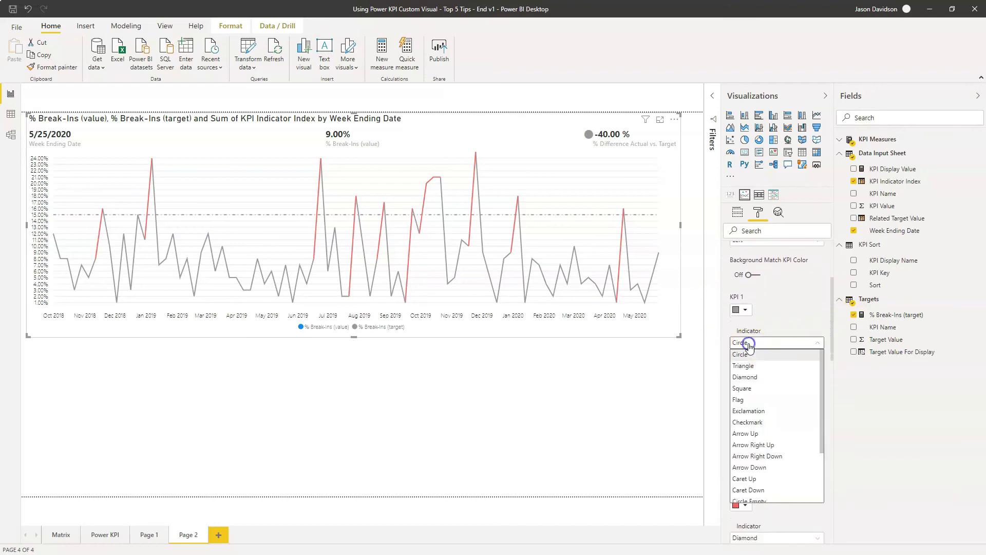
pyautogui.click(760, 422)
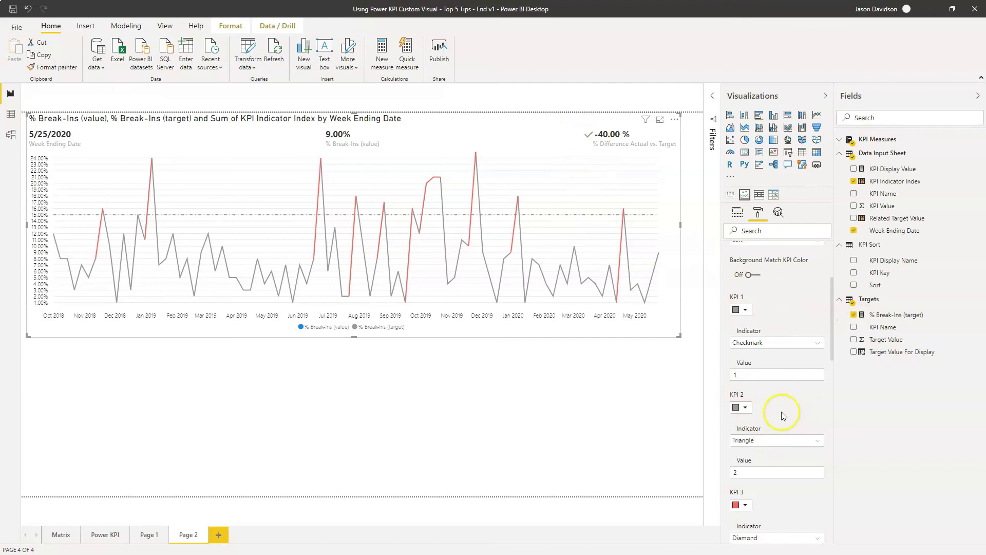
# Change the KPI 3 indicator symbol to Circle X in the KPI Indicator settings
pyautogui.moveTo(834, 332); pyautogui.dragTo(837, 381)
pyautogui.click(789, 358)
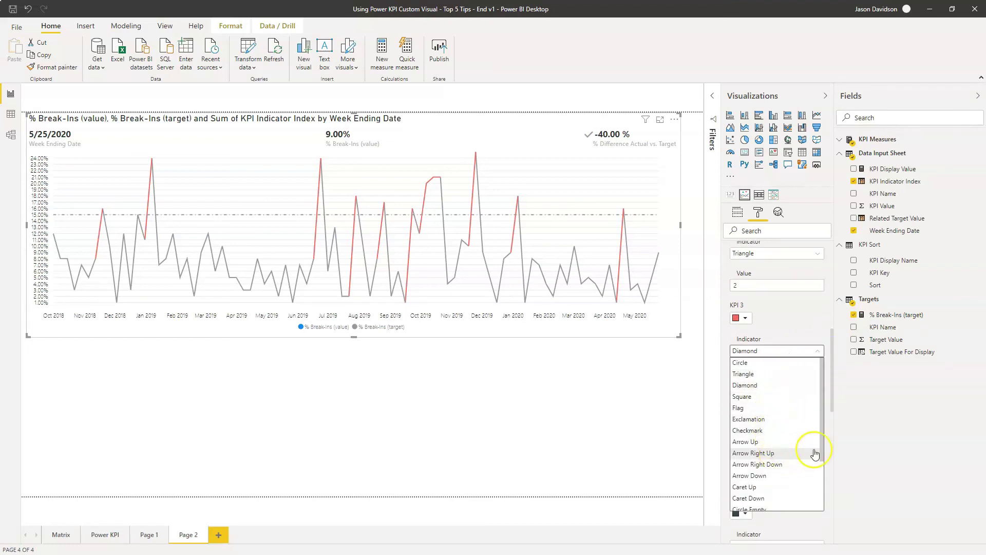
pyautogui.click(824, 433)
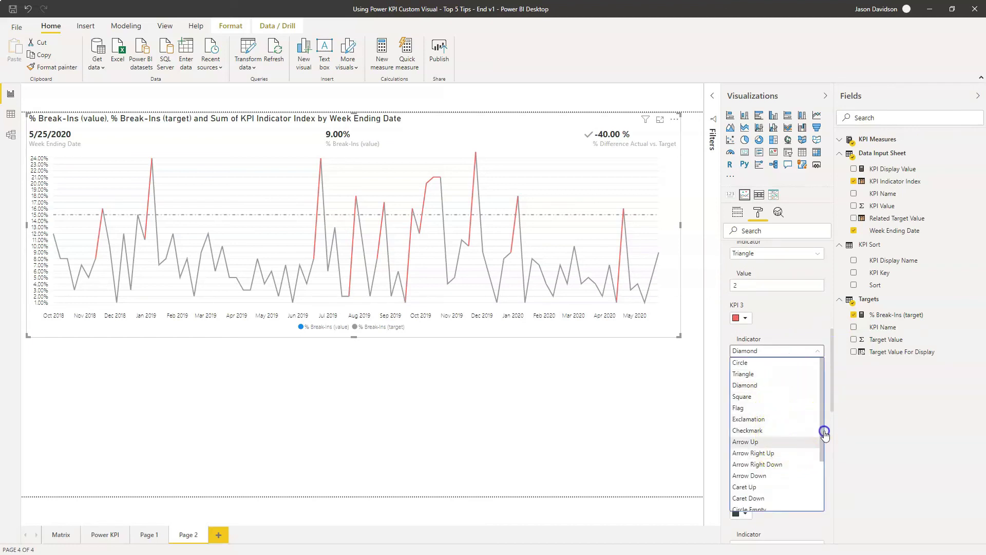
pyautogui.moveTo(824, 424); pyautogui.dragTo(821, 466)
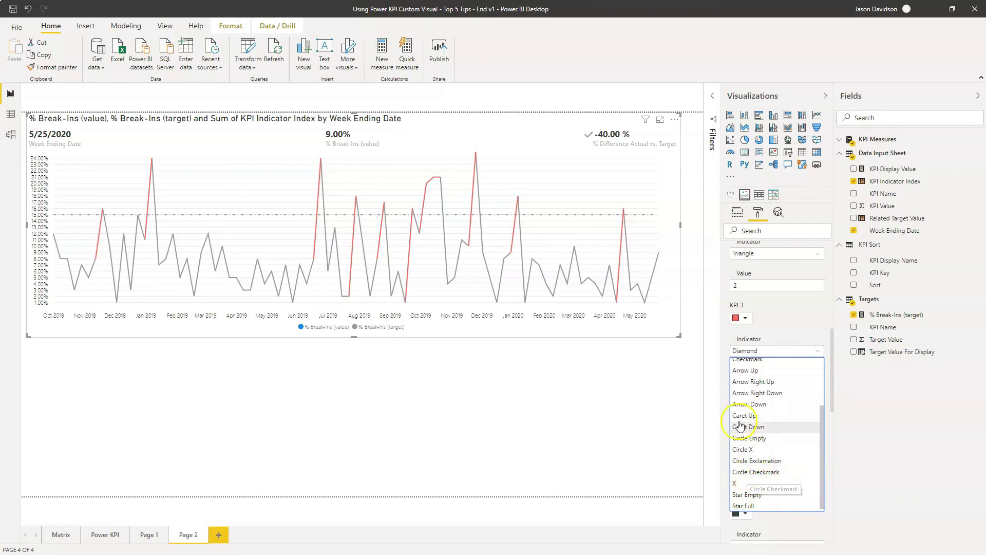
pyautogui.click(745, 438)
pyautogui.scroll(6, 742, 391)
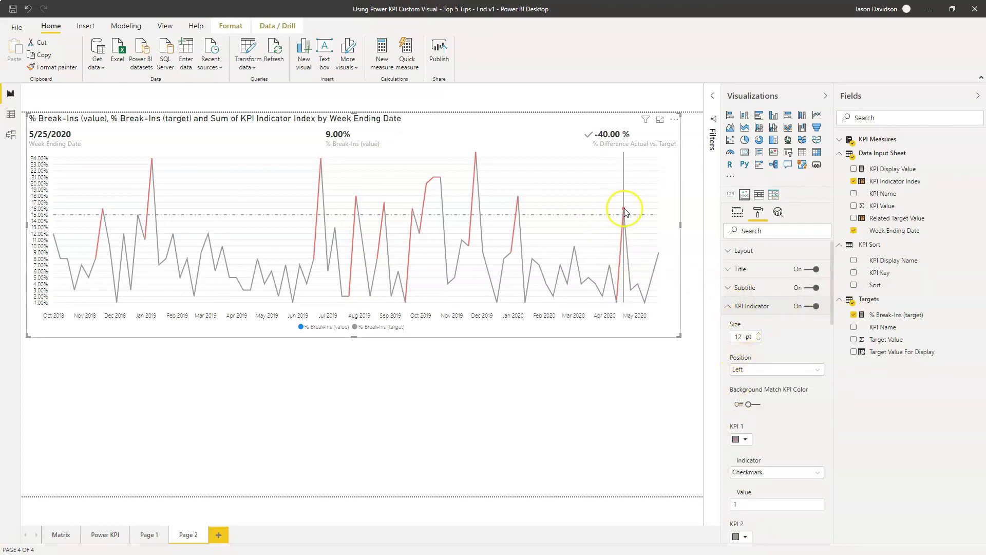
# Examine the last off-target peak's tooltip on the line and compare it with the KPI indicator above the chart
pyautogui.moveTo(624, 208)
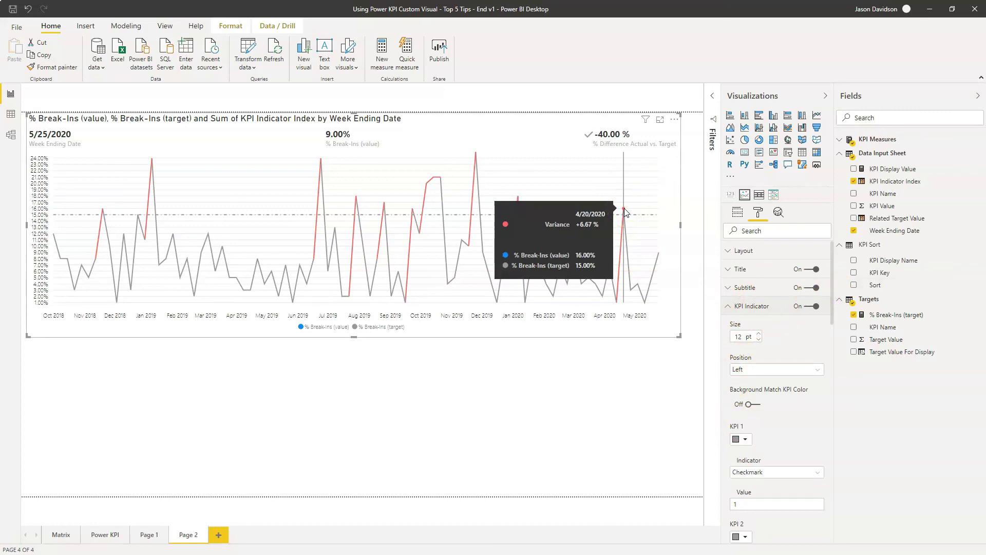
pyautogui.click(588, 136)
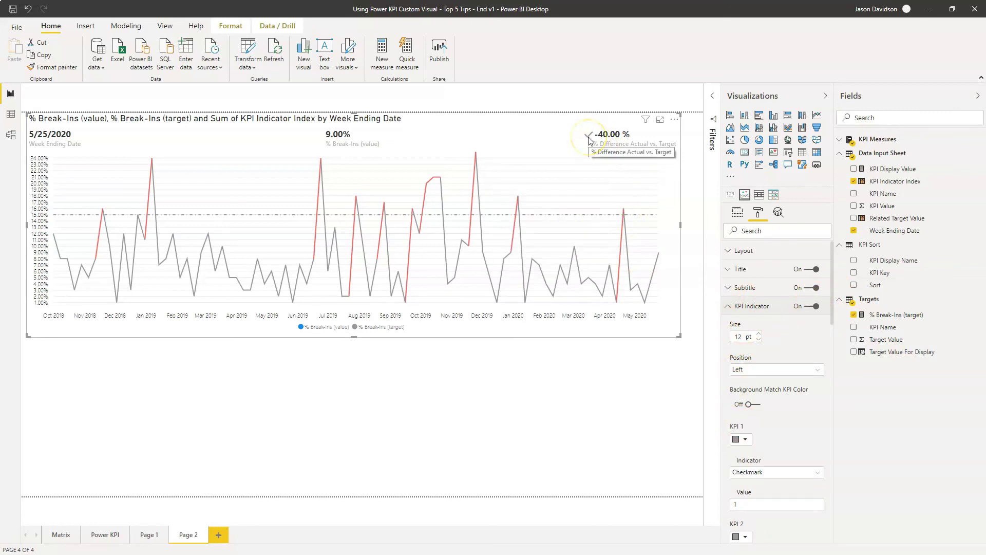
pyautogui.click(624, 214)
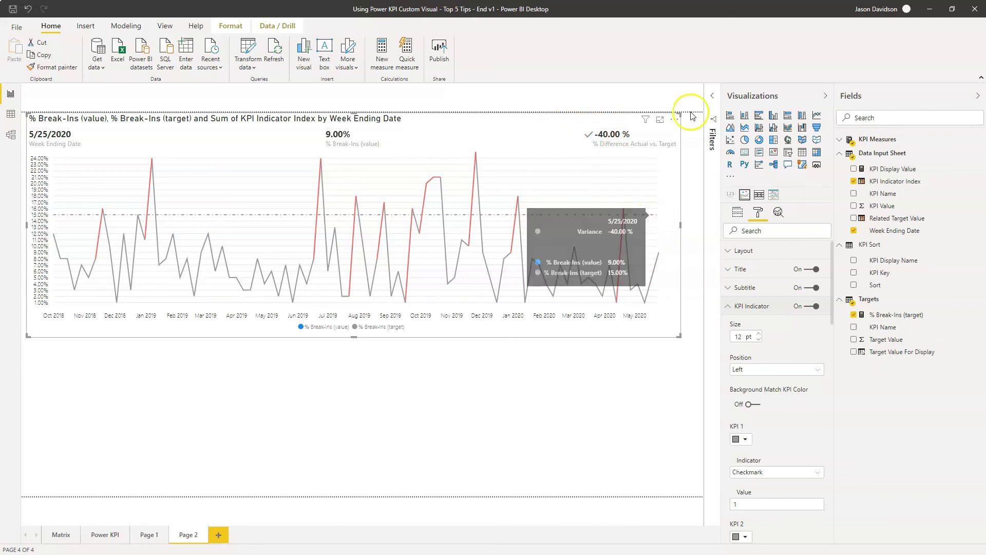
# Switch the visual's Week Ending Date filter to Advanced filtering with the condition "is on or before"
pyautogui.click(712, 99)
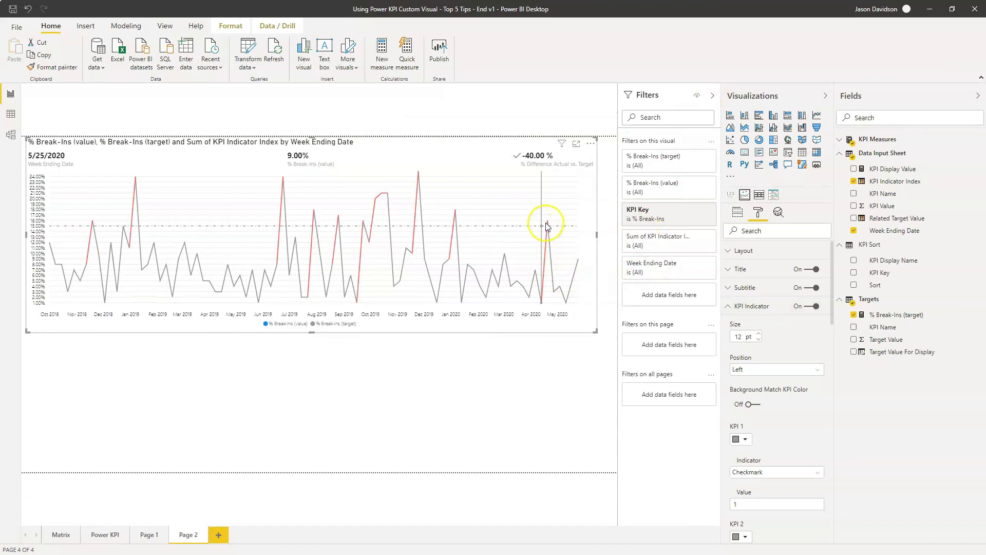
pyautogui.moveTo(547, 226)
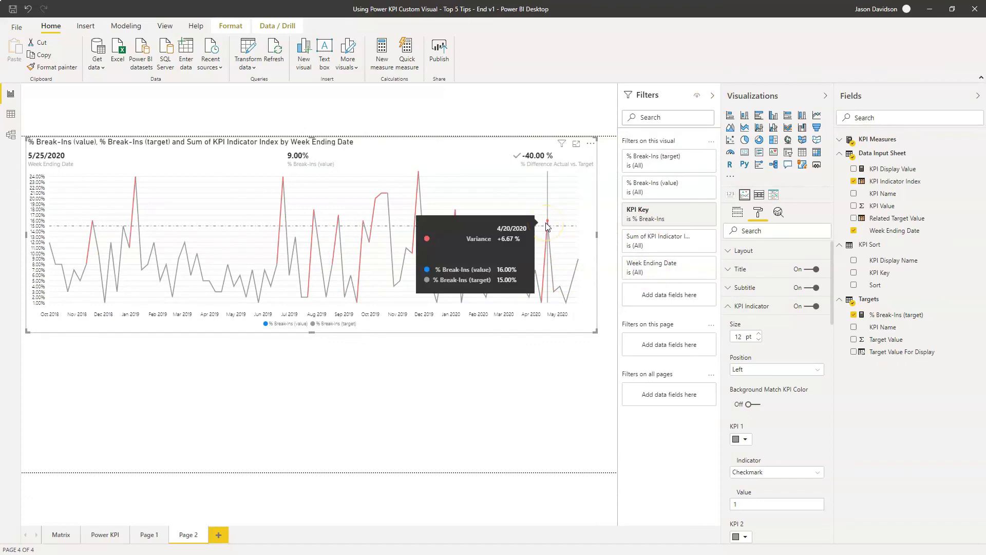
pyautogui.click(696, 264)
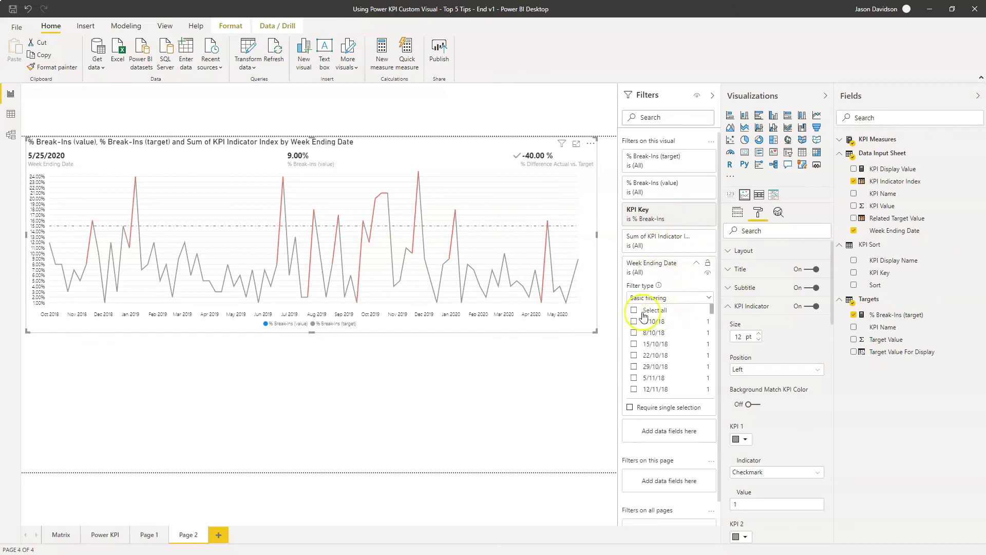
pyautogui.click(635, 298)
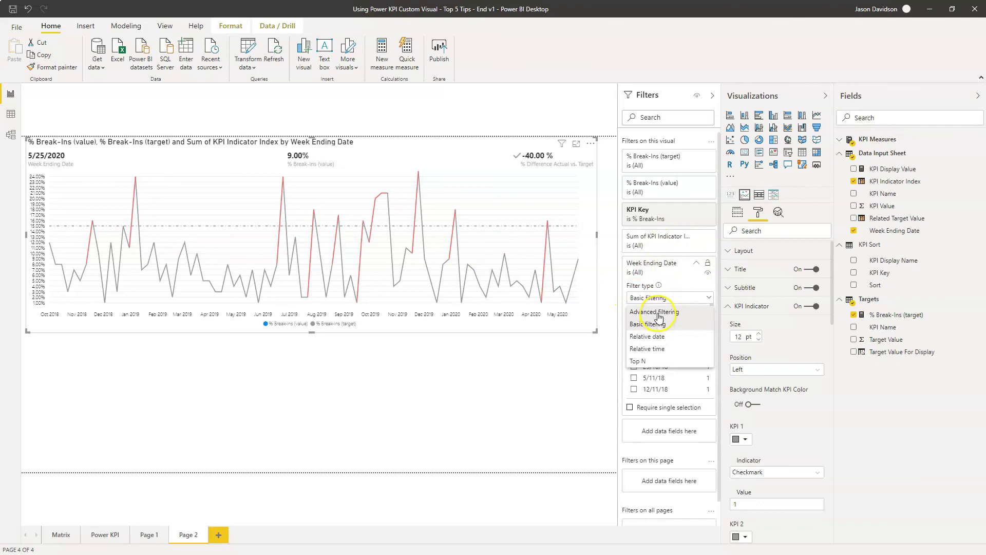
pyautogui.click(659, 313)
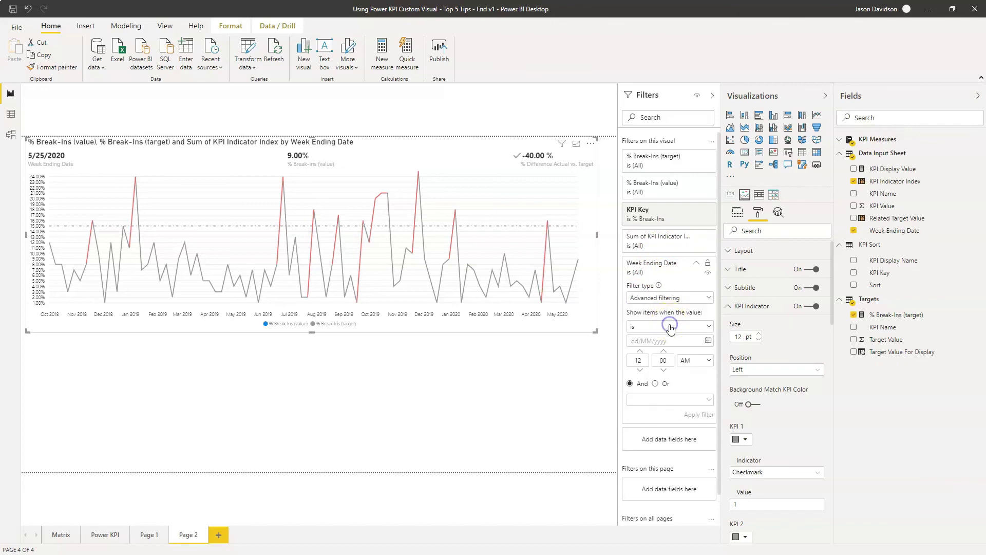
pyautogui.click(670, 326)
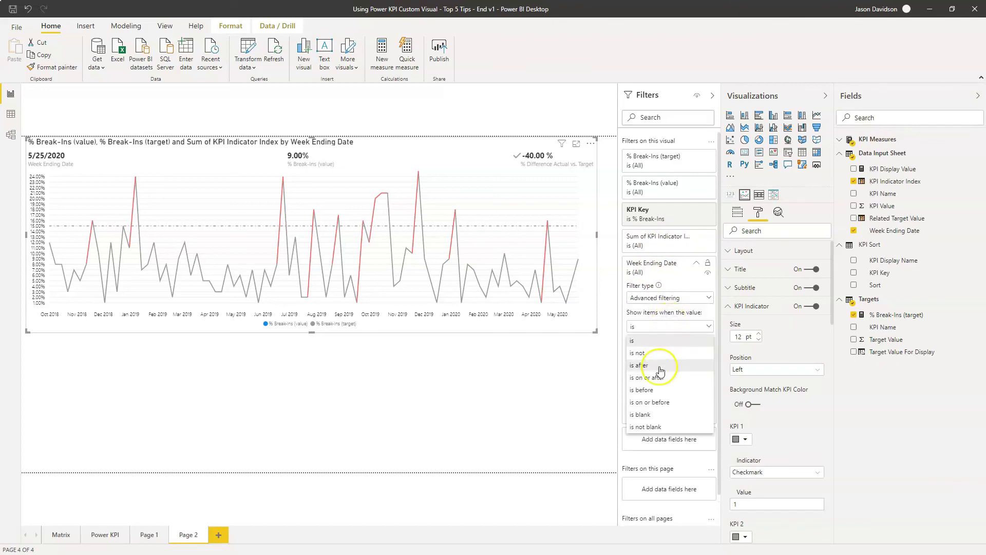
pyautogui.click(662, 402)
# Set the Week Ending Date filter's date to 20/04/2020, apply it, and check the KPI indicator for the final week
pyautogui.click(656, 340)
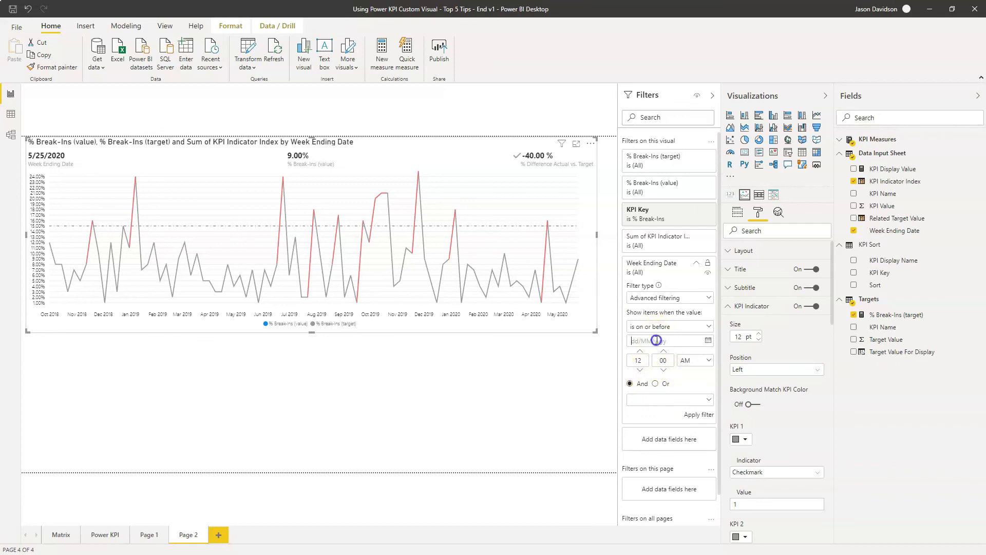
pyautogui.click(708, 341)
pyautogui.click(713, 361)
pyautogui.click(713, 362)
pyautogui.click(713, 361)
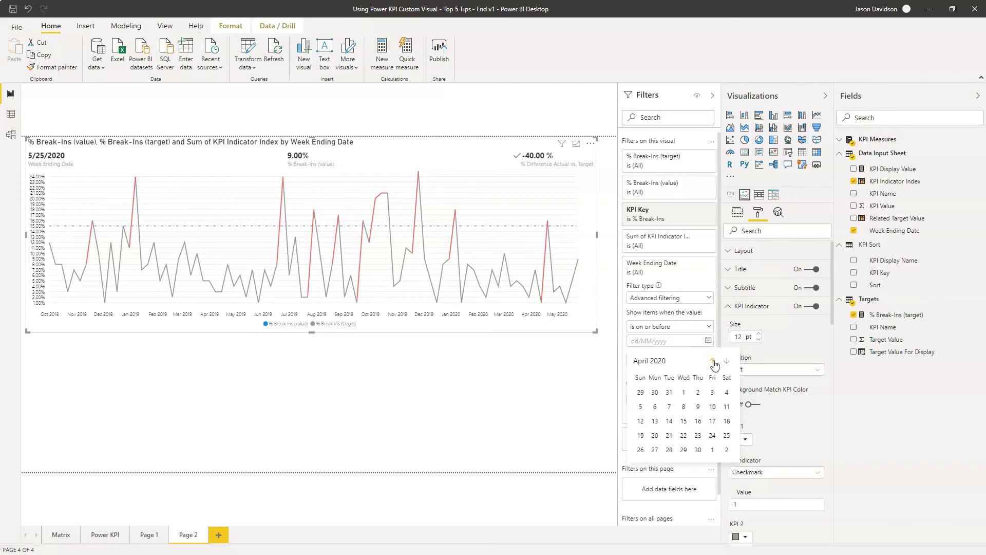
pyautogui.click(655, 436)
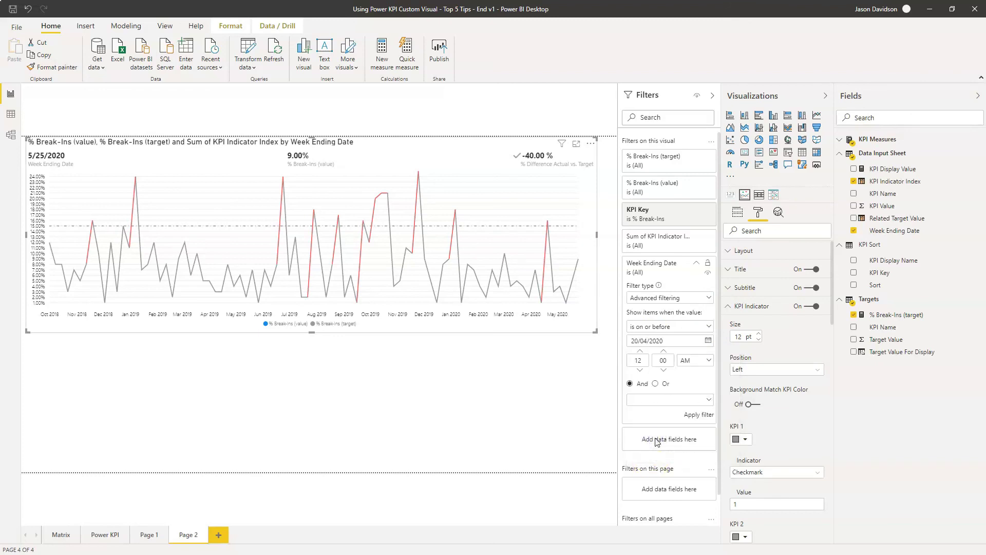
pyautogui.click(694, 415)
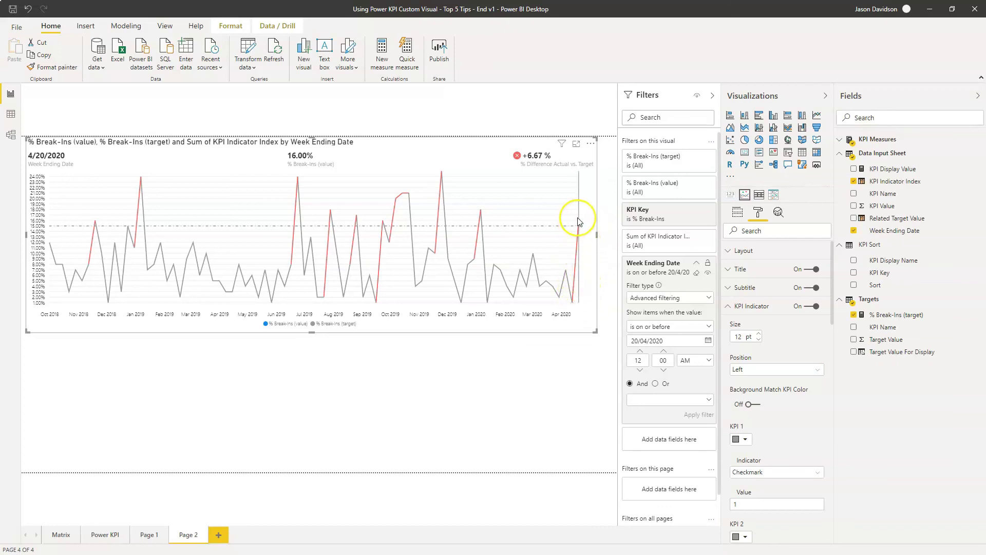
pyautogui.moveTo(575, 219)
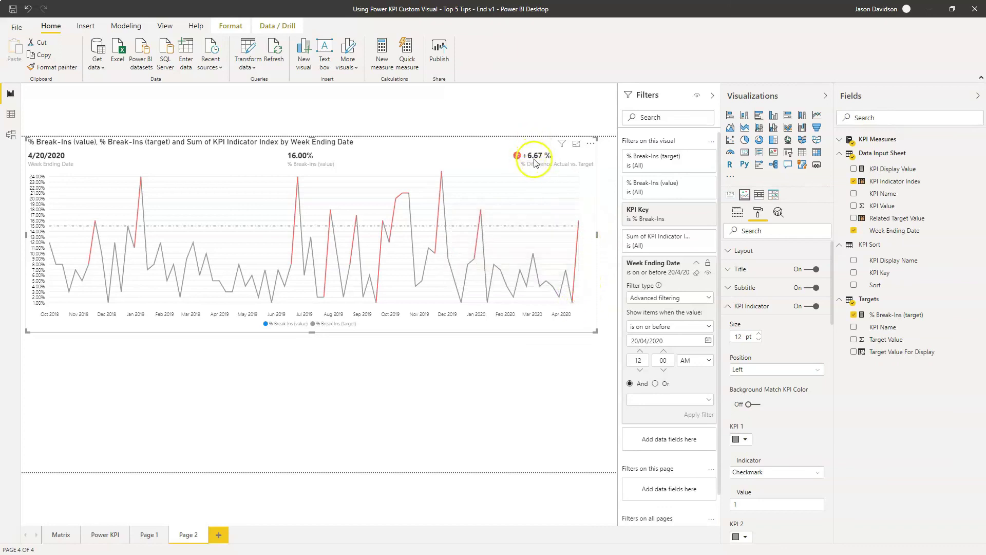